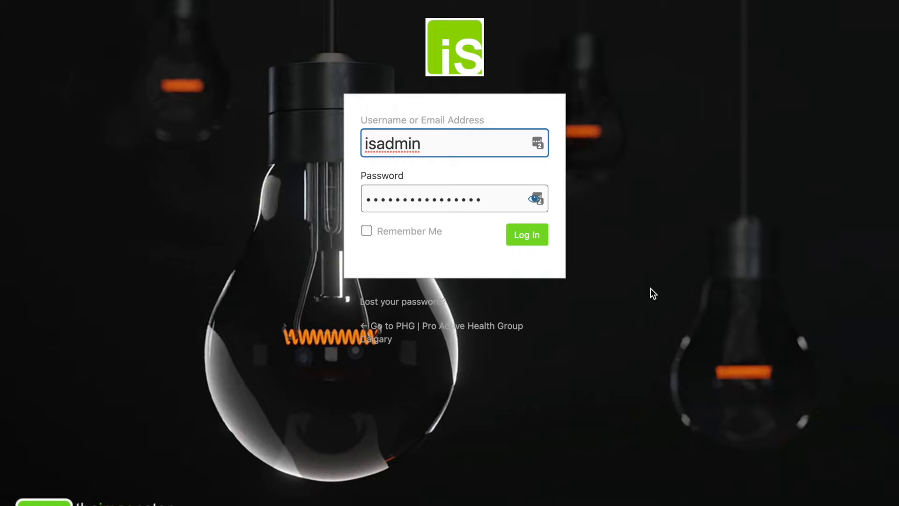
Log in to the site's admin dashboard and open the public website's home page.
left_click(517, 267)
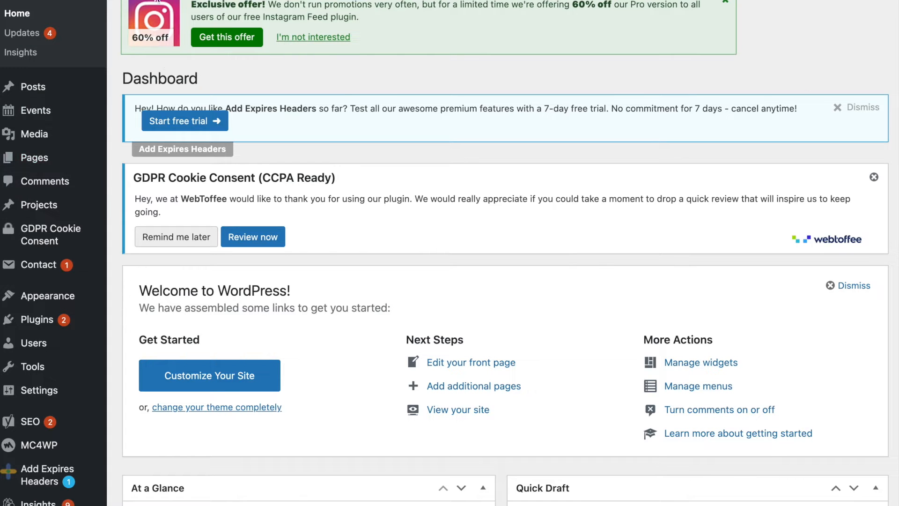
right_click(33, 0)
left_click(51, 0)
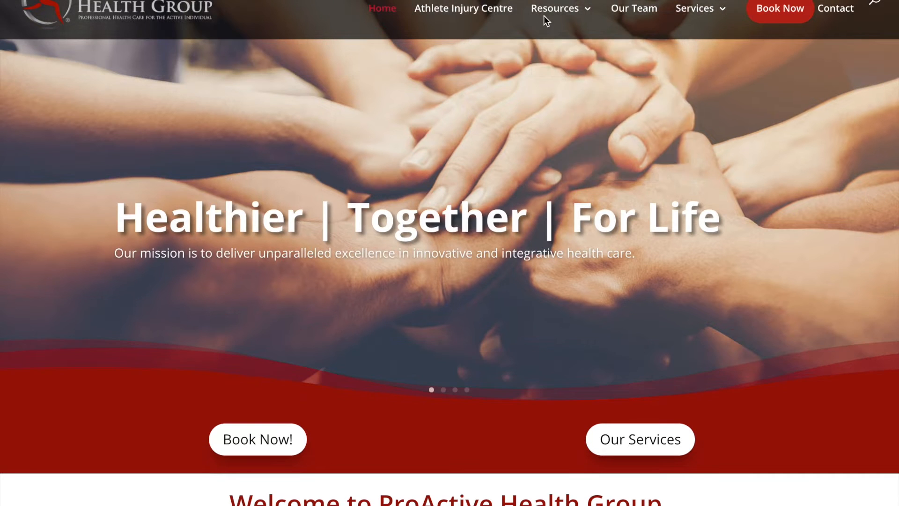
Open the Testimonials page under Resources on the public site and examine its banner and content layout.
mouse_move(554, 10)
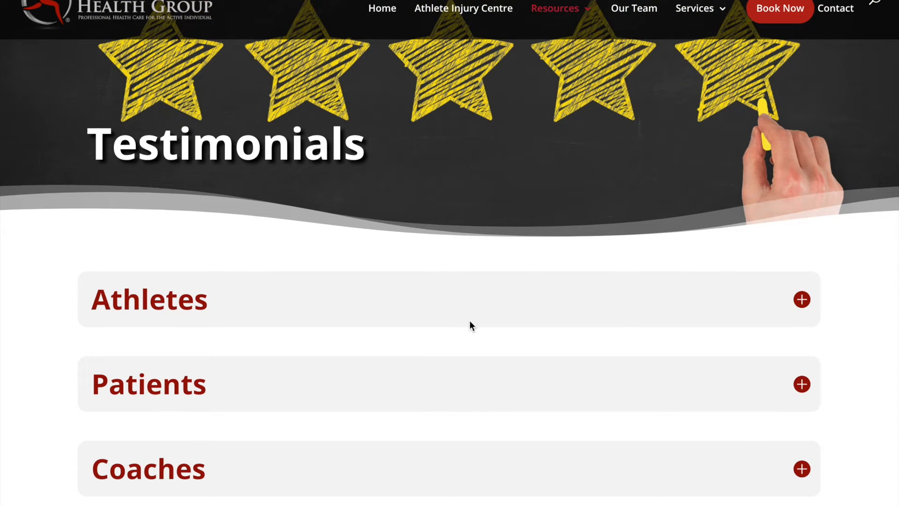
scroll(431, 333, "down", 6)
scroll(431, 333, "up", 6)
scroll(431, 335, "down", 3)
scroll(431, 335, "up", 3)
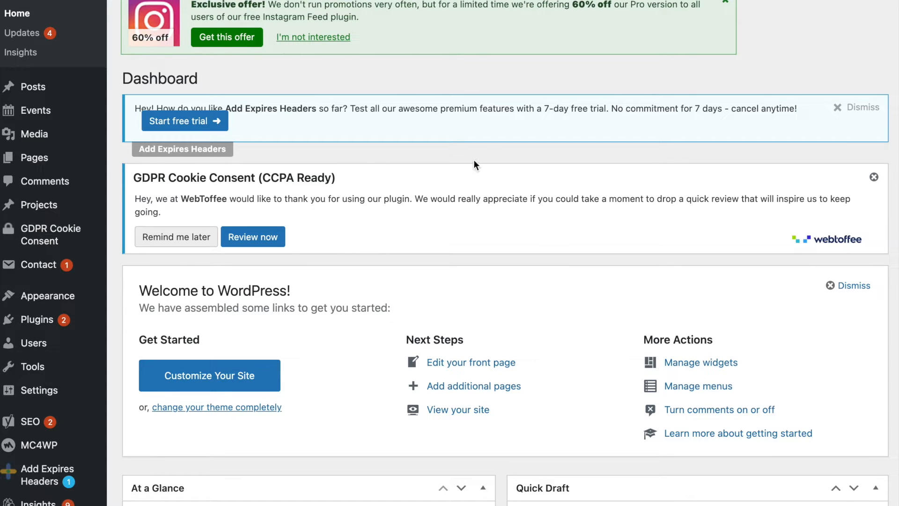
Add a new page titled "Patient Handouts" and switch it to the iS Builder.
mouse_move(17, 163)
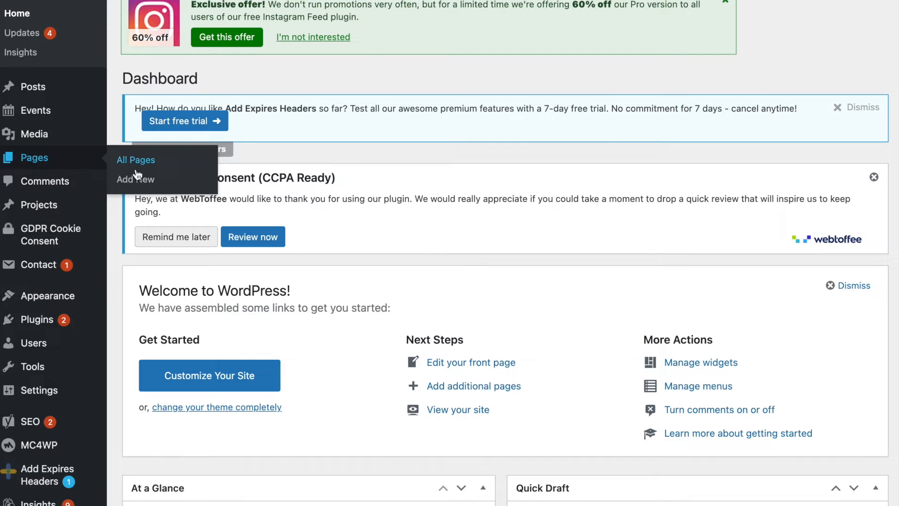
mouse_move(274, 1)
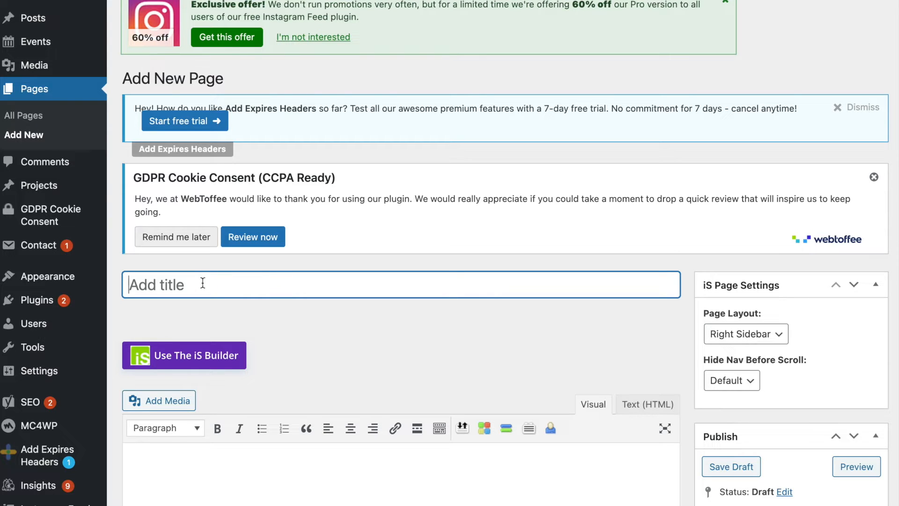
type("Patie")
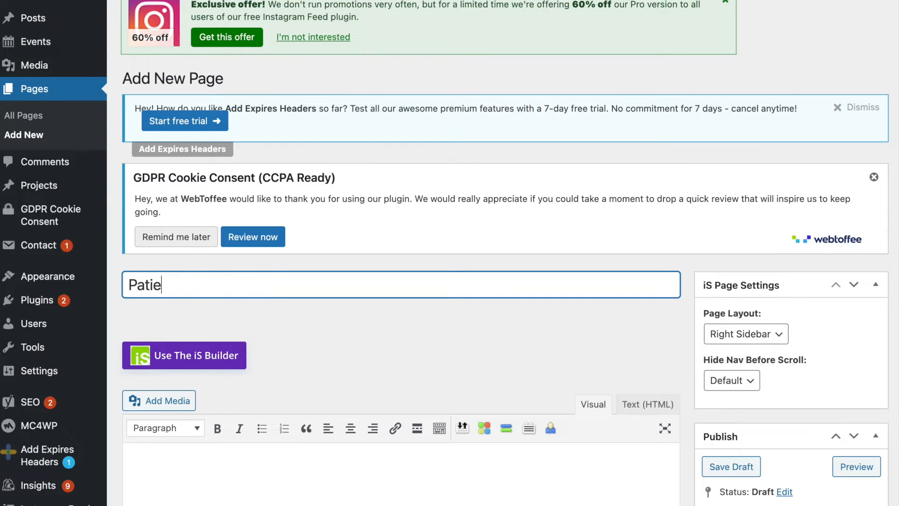
type("nt Handouts")
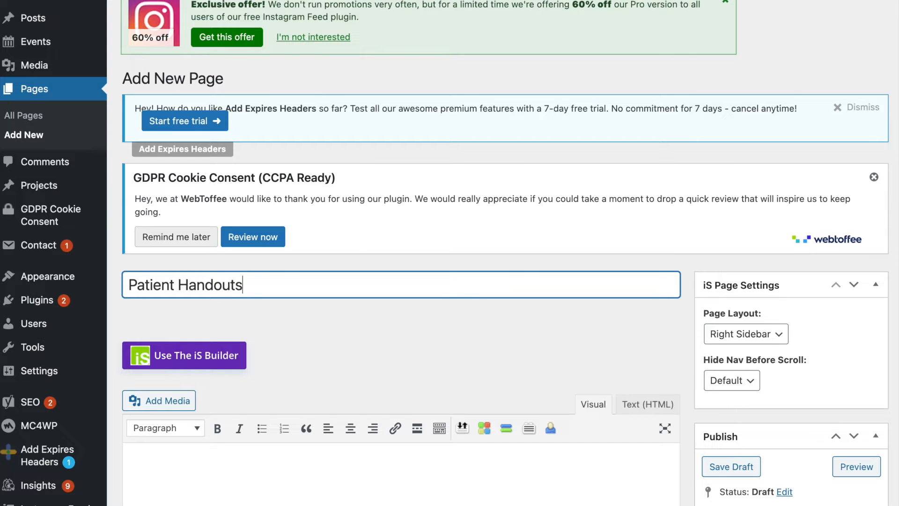
scroll(412, 287, "down", 1)
left_click(195, 338)
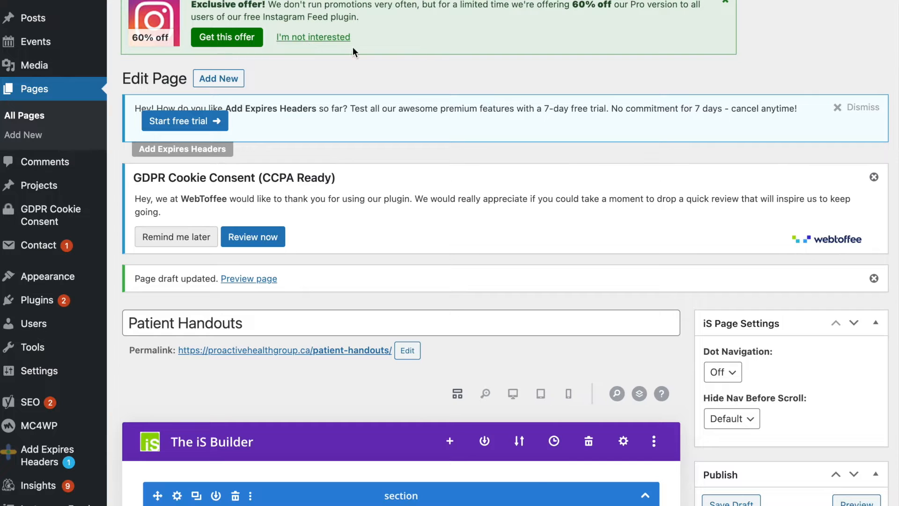
Dismiss the promotional offer, Add Expires Headers and GDPR Cookie Consent notices above the page editor.
left_click(727, 2)
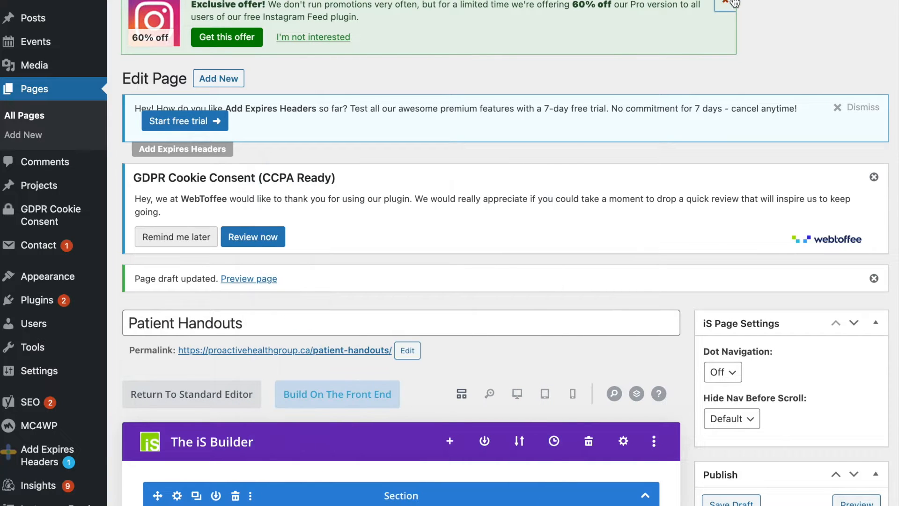
left_click(860, 110)
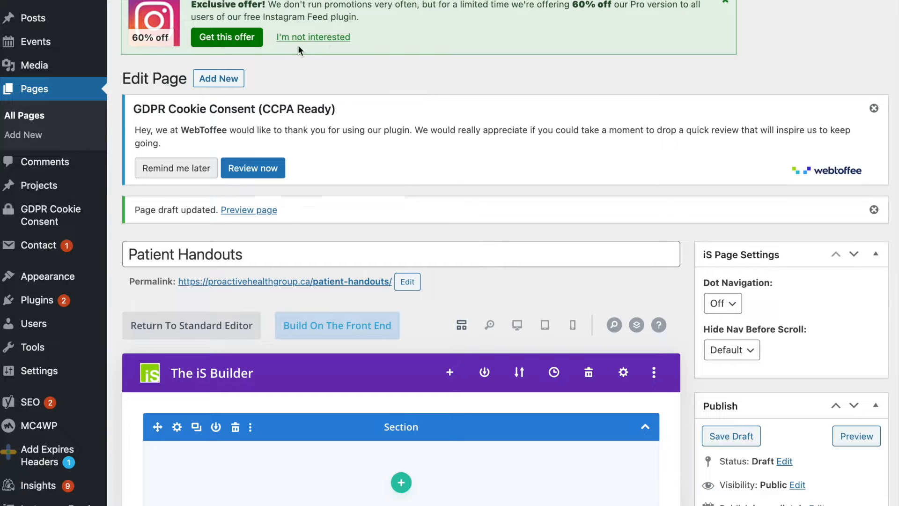
left_click(320, 39)
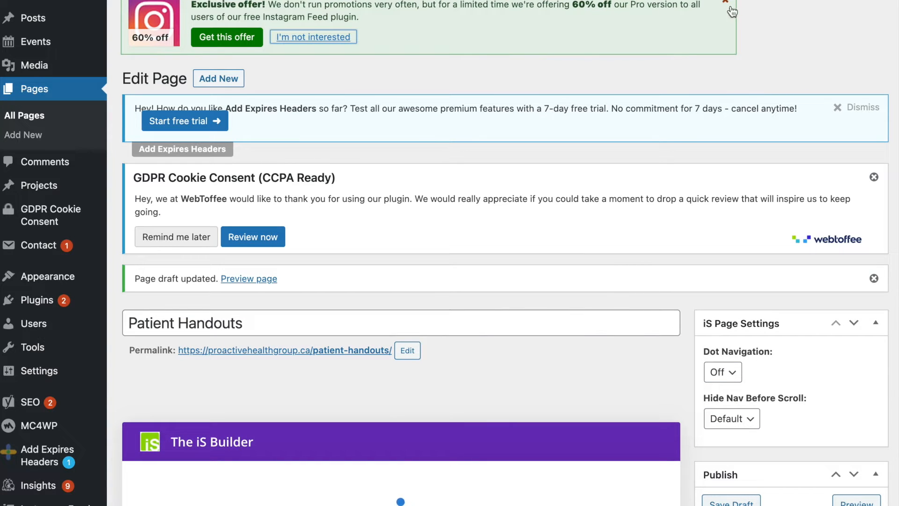
left_click(864, 109)
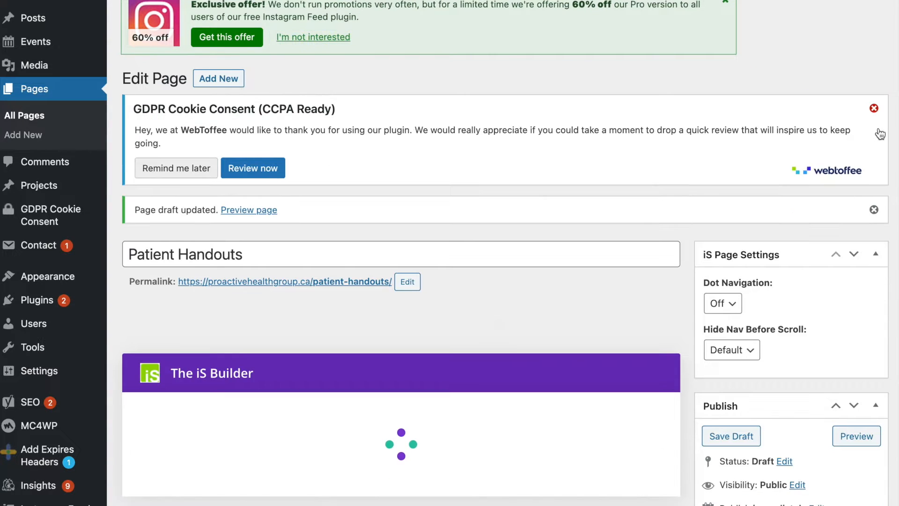
scroll(871, 111, "down", 2)
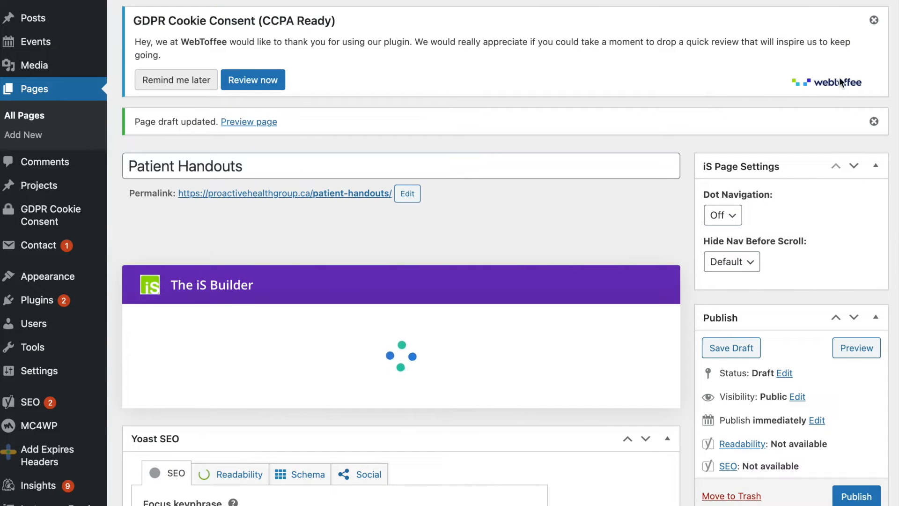
left_click(873, 20)
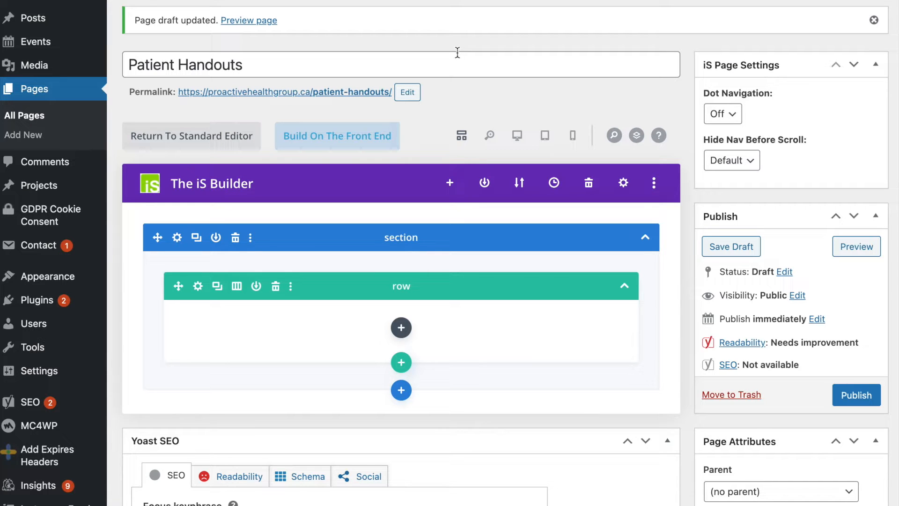
Load the existing Testimonials page's layout into the Patient Handouts page and publish the page.
left_click(450, 183)
left_click(202, 27)
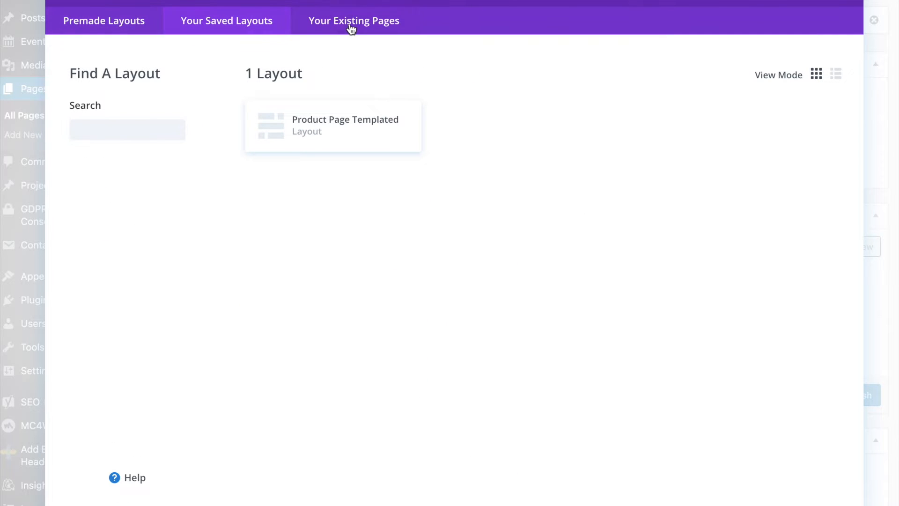
left_click(351, 26)
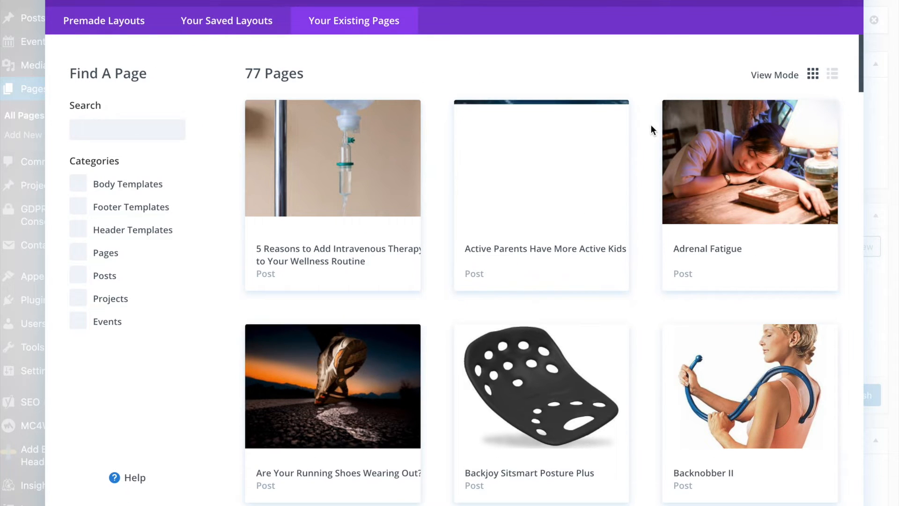
scroll(644, 125, "down", 20)
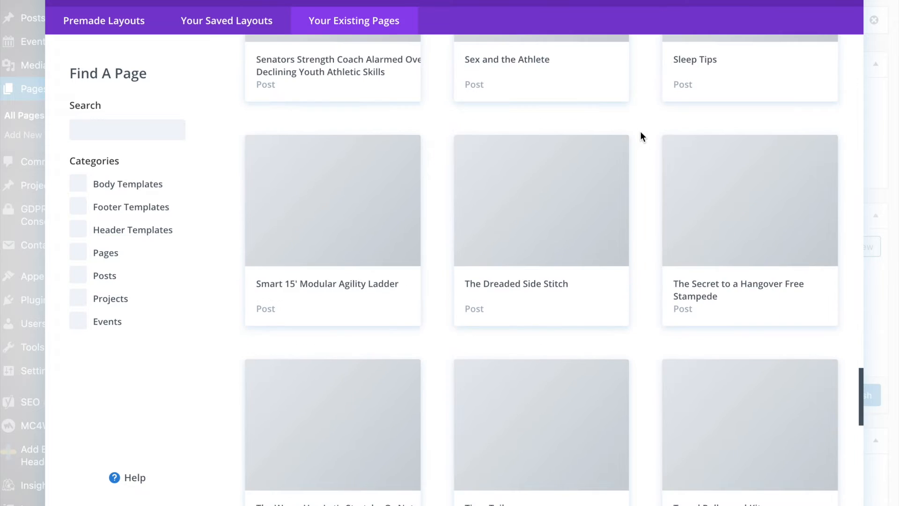
scroll(642, 136, "down", 10)
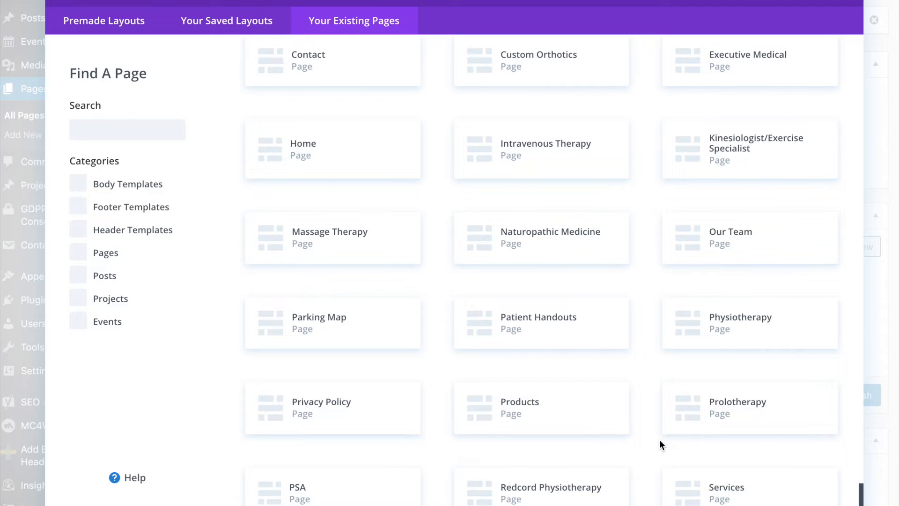
scroll(655, 311, "up", 3)
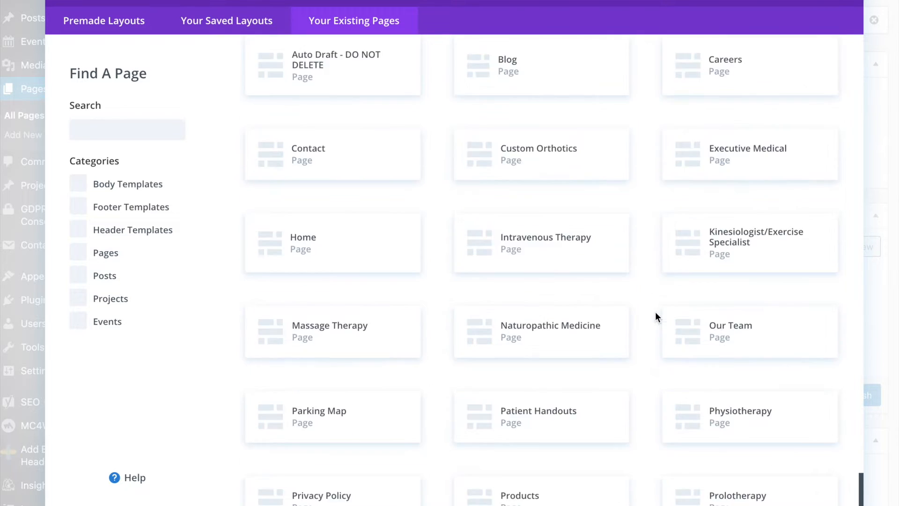
scroll(656, 313, "down", 5)
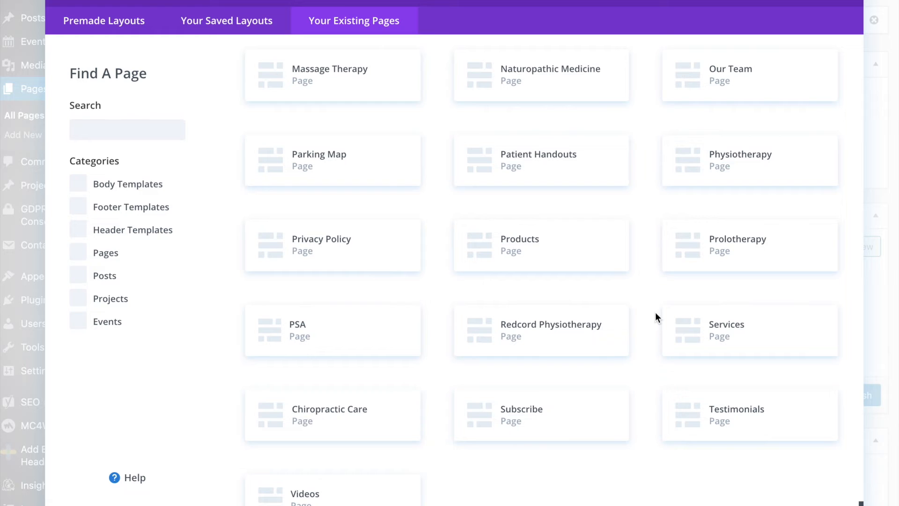
left_click(705, 431)
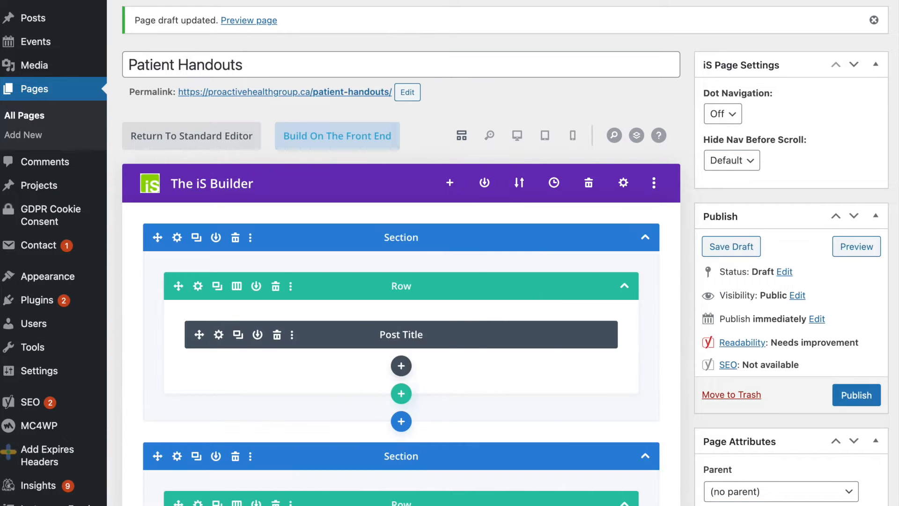
left_click(856, 395)
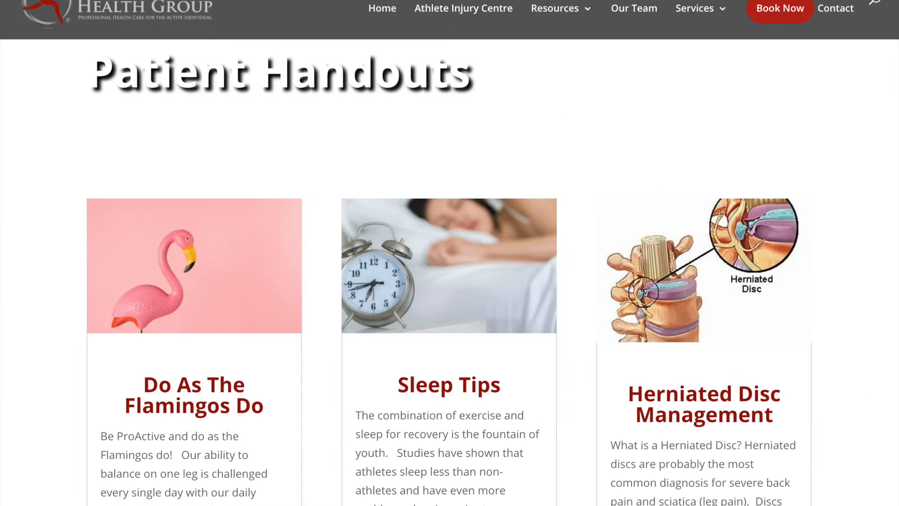
Examine the live Patient Handouts page, checking its banner title, background image and handout posts.
mouse_move(701, 9)
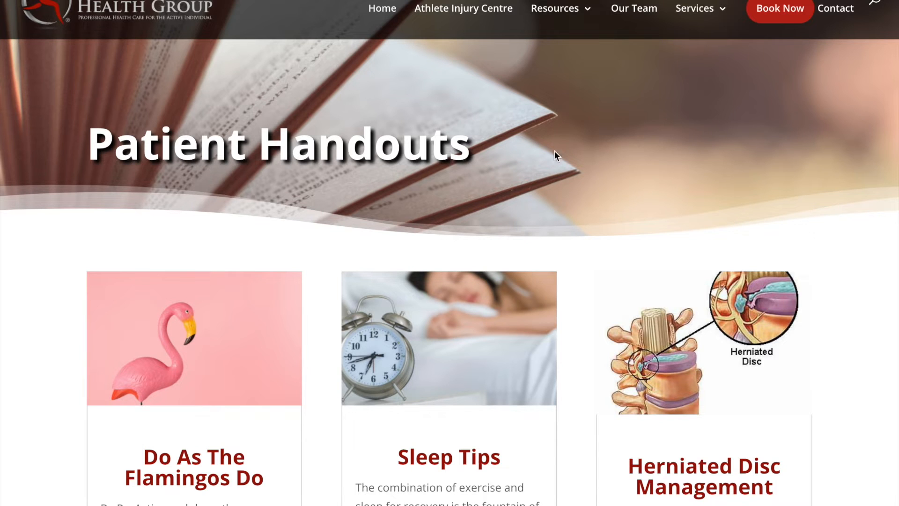
mouse_move(90, 143)
left_mouse_down()
mouse_move(492, 151)
mouse_move(76, 136)
left_mouse_up()
left_click(479, 146)
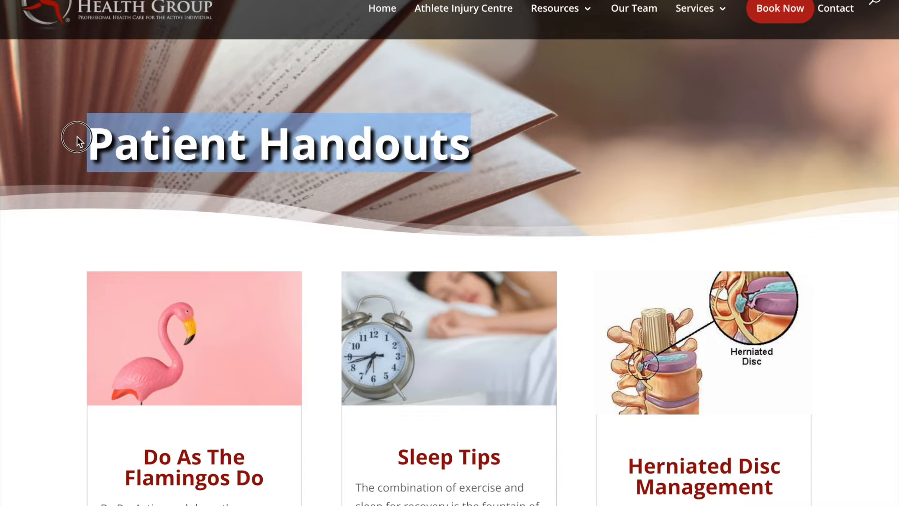
scroll(395, 205, "down", 5)
scroll(395, 204, "up", 5)
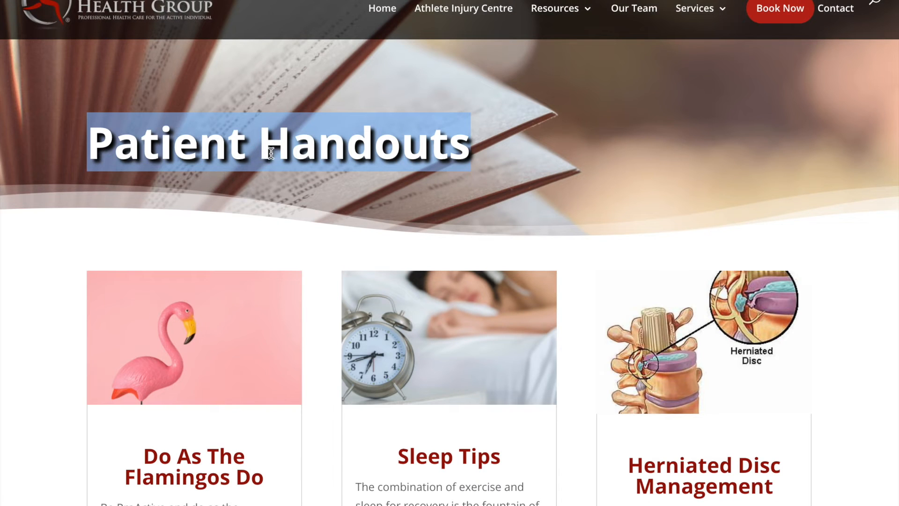
left_click(473, 138)
mouse_move(477, 144)
left_mouse_down()
mouse_move(84, 141)
mouse_move(470, 151)
left_mouse_up()
left_click(91, 141)
left_click(381, 159)
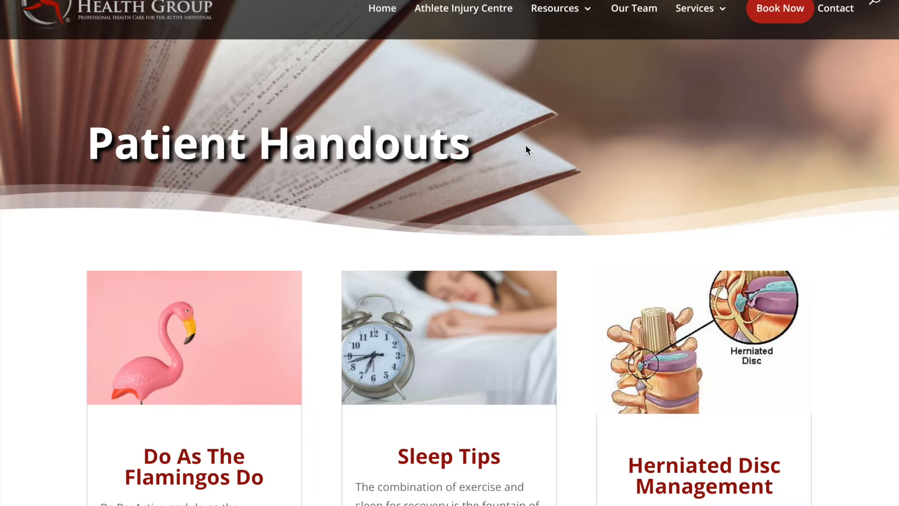
scroll(560, 252, "down", 2)
scroll(562, 253, "up", 2)
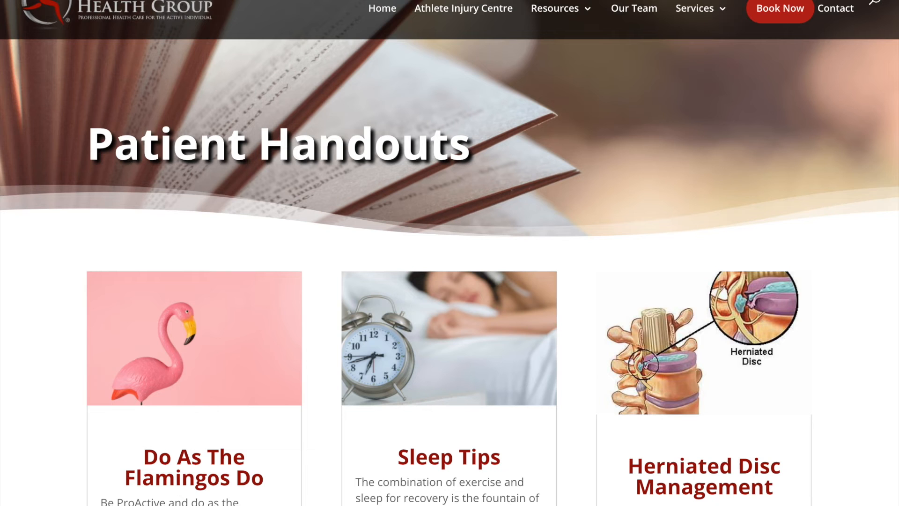
Open the banner section's settings on the Patient Handouts page and show its background image options.
mouse_move(339, 154)
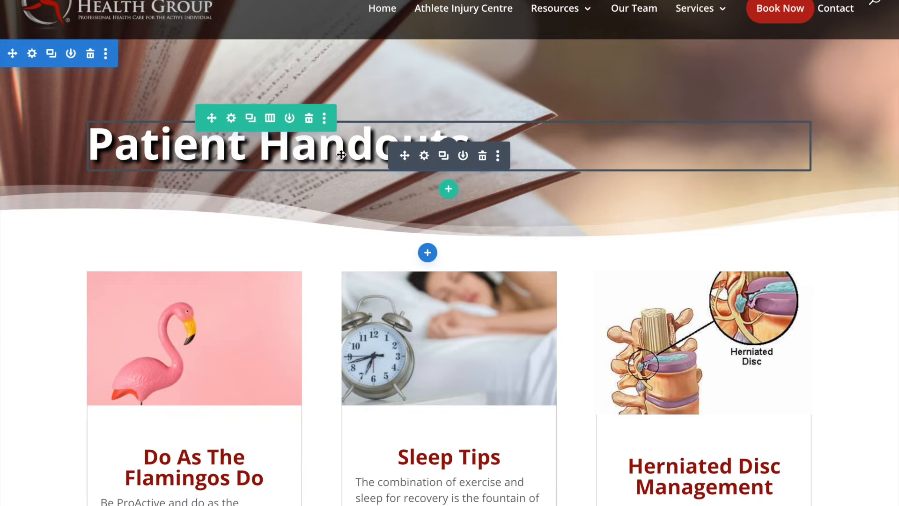
left_click(32, 54)
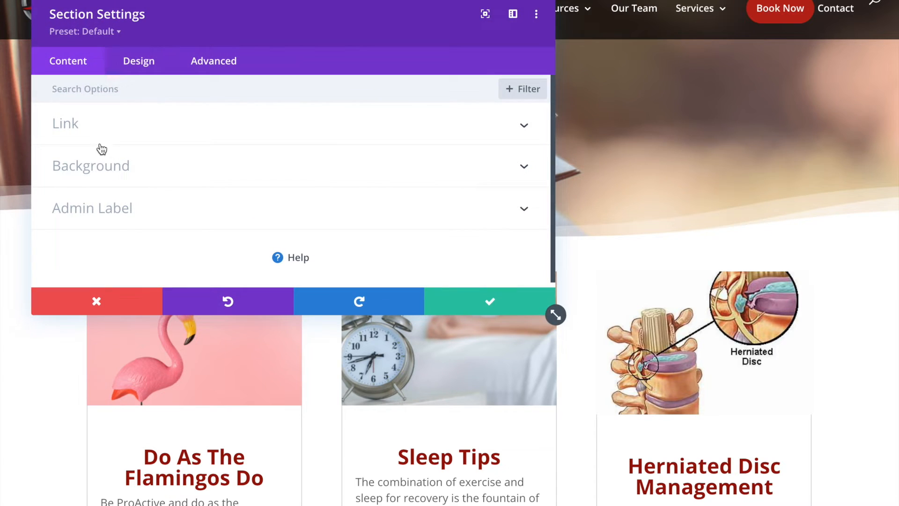
left_click(134, 175)
left_click_drag(268, 47, 411, 26)
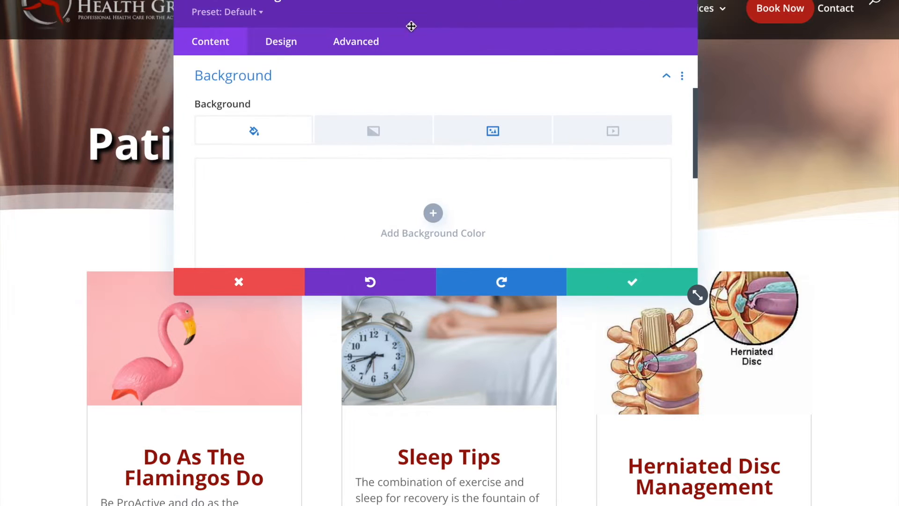
left_click(500, 140)
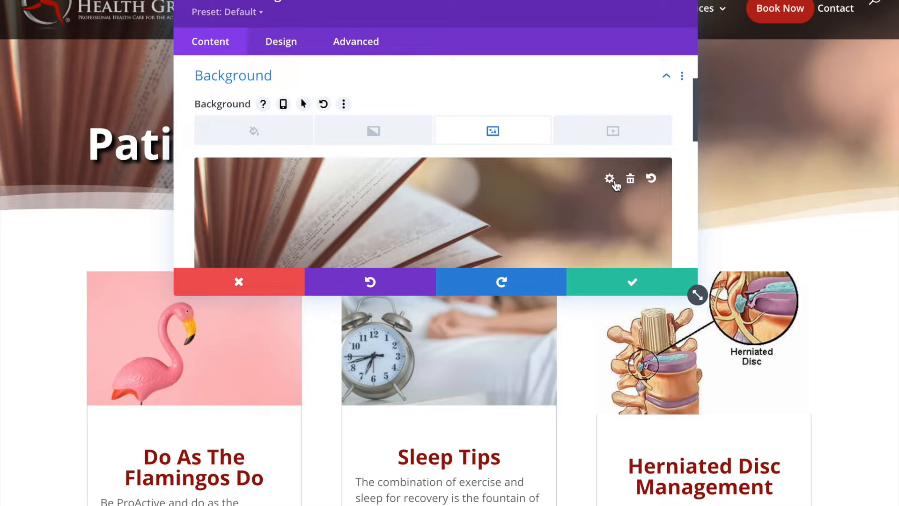
Browse the media library for the banner's background image and examine the file size and dimensions of the most recent images.
left_click(611, 179)
scroll(358, 200, "down", 6)
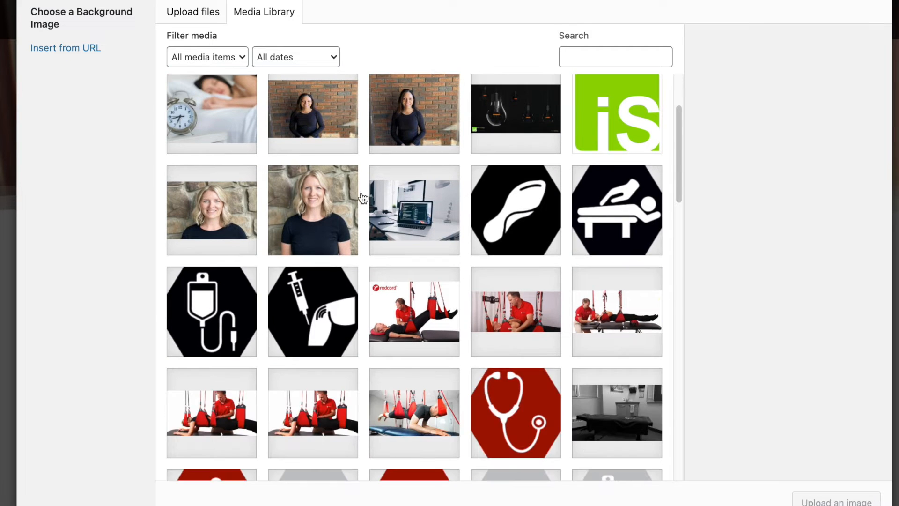
scroll(372, 202, "up", 6)
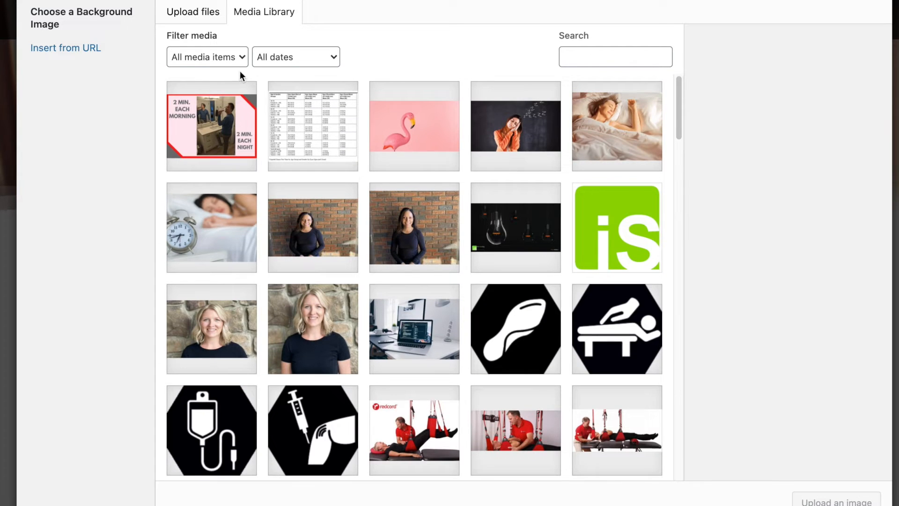
left_click(192, 14)
left_click(271, 18)
left_click(232, 113)
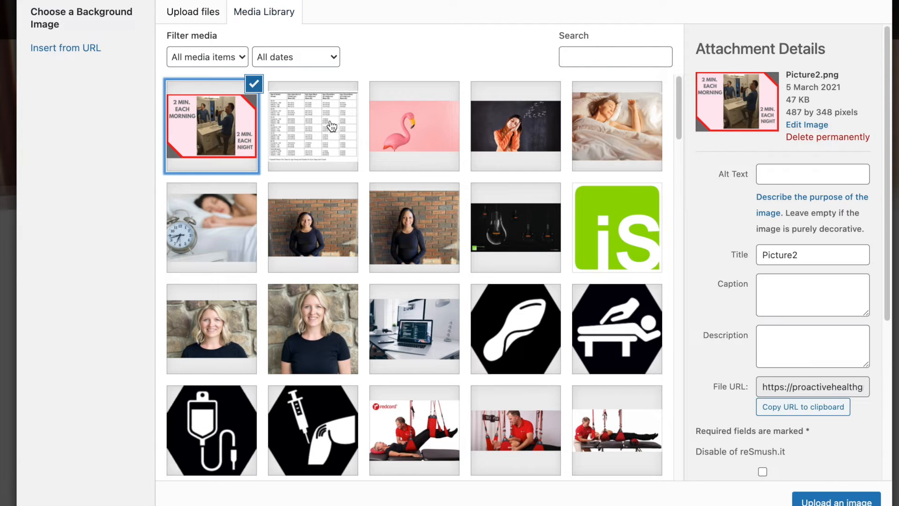
left_click(333, 125)
left_click(418, 127)
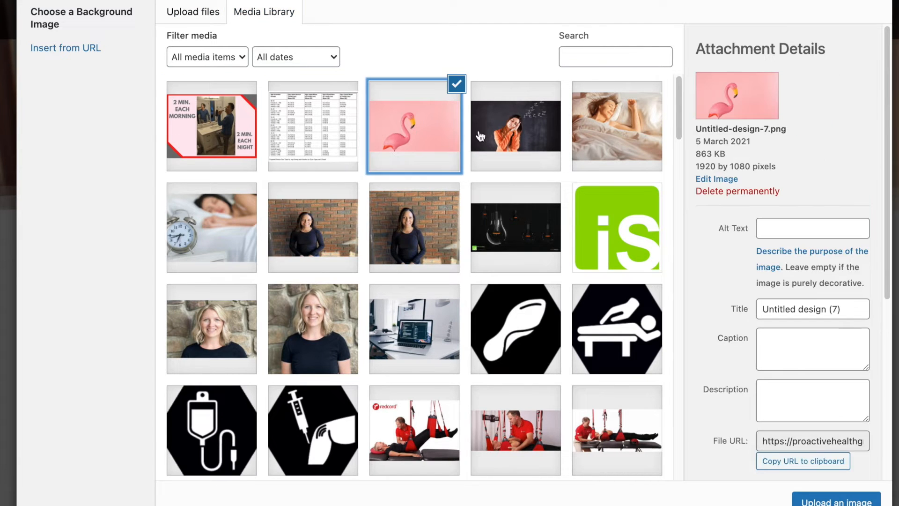
left_click(499, 135)
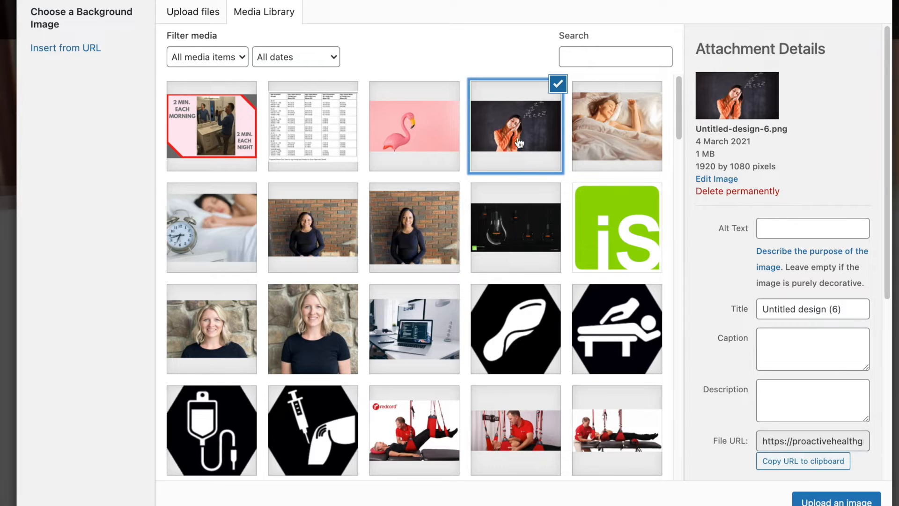
left_click_drag(697, 155, 716, 155)
left_click(401, 141)
left_click(588, 130)
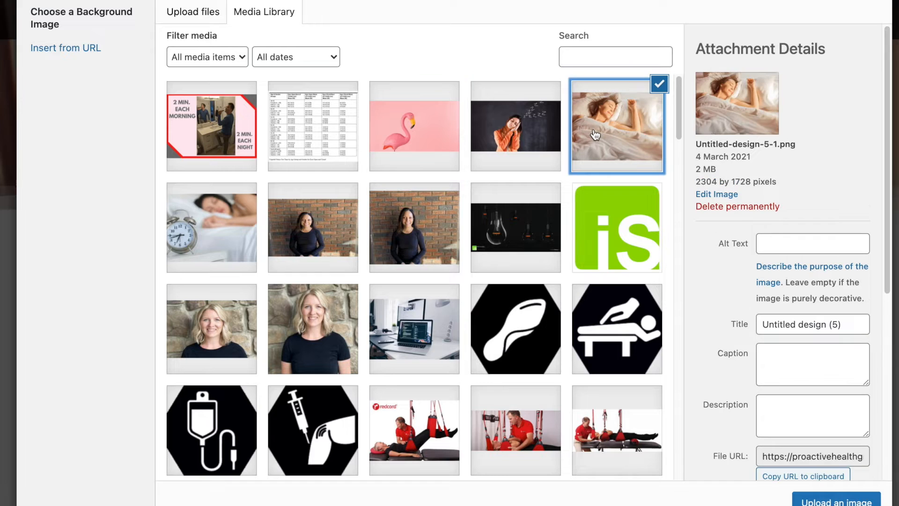
left_click_drag(717, 168, 696, 168)
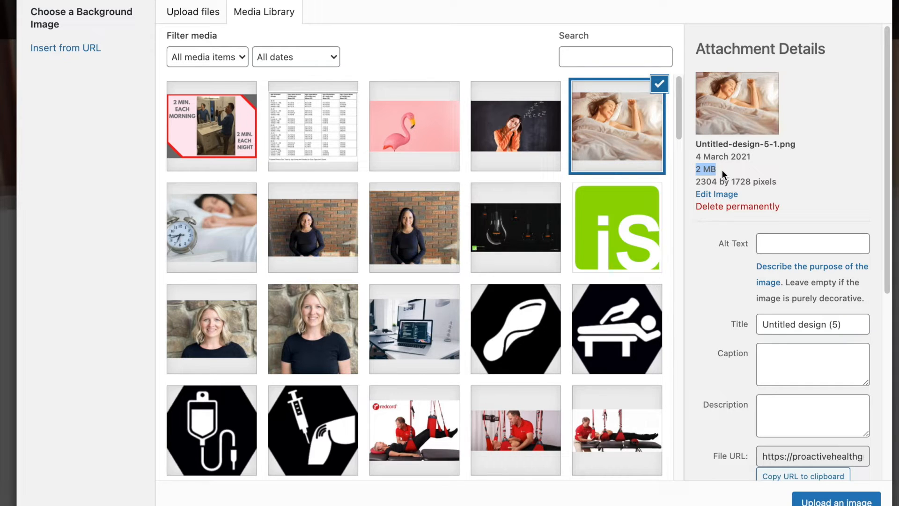
Compare the file details of the sleep photos, login page background and icon images, and close the banner settings without saving.
left_click(193, 212)
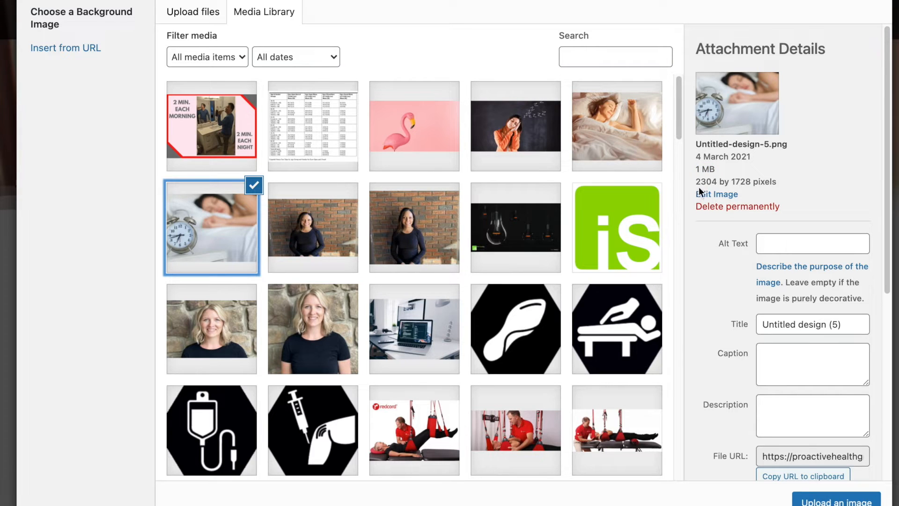
left_click(628, 136)
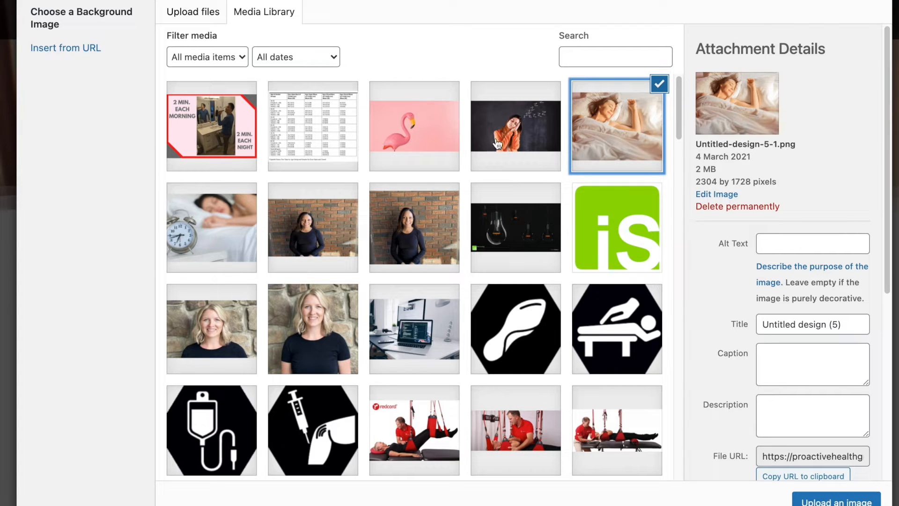
left_click(455, 117)
left_click(623, 141)
left_click(476, 130)
left_click(437, 132)
left_click(600, 140)
left_click(537, 241)
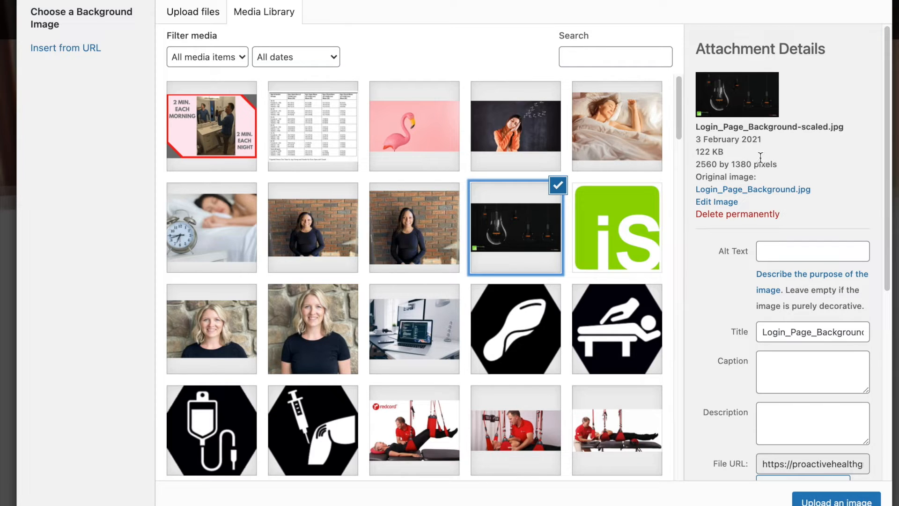
left_click(542, 335)
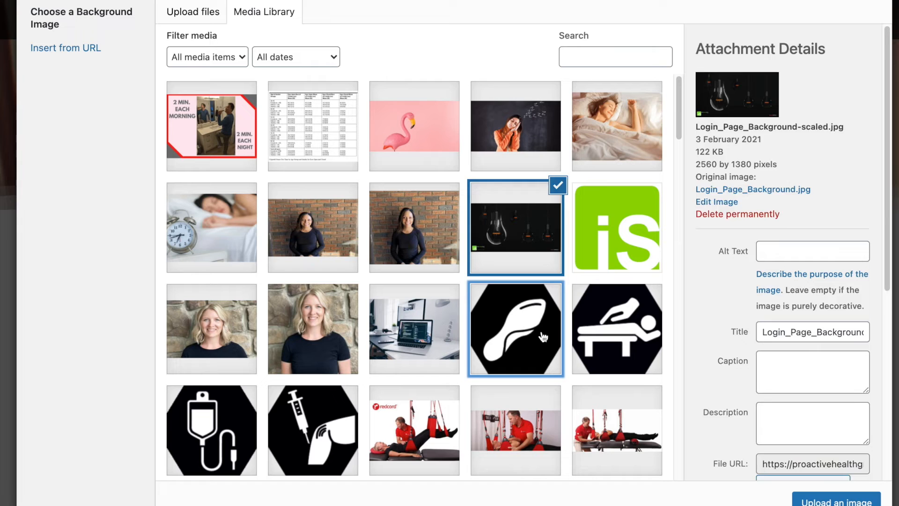
left_click(606, 354)
left_click(311, 428)
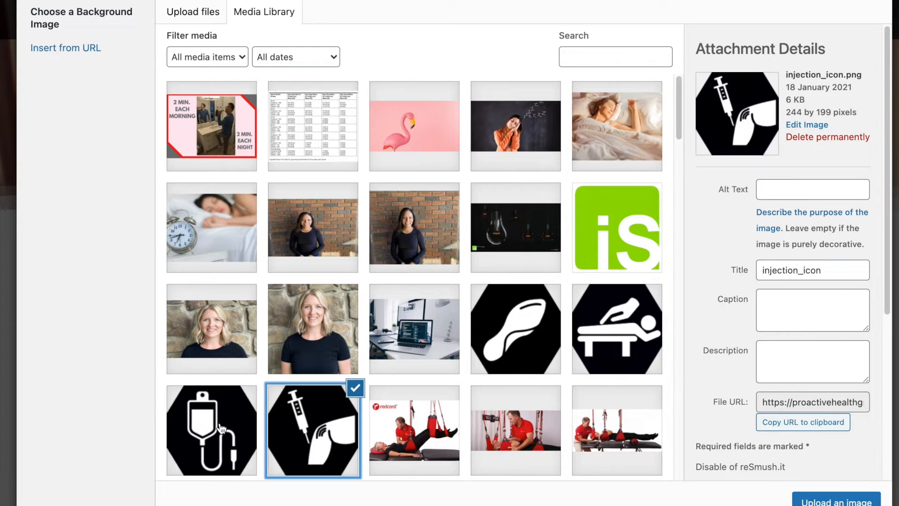
left_click(216, 429)
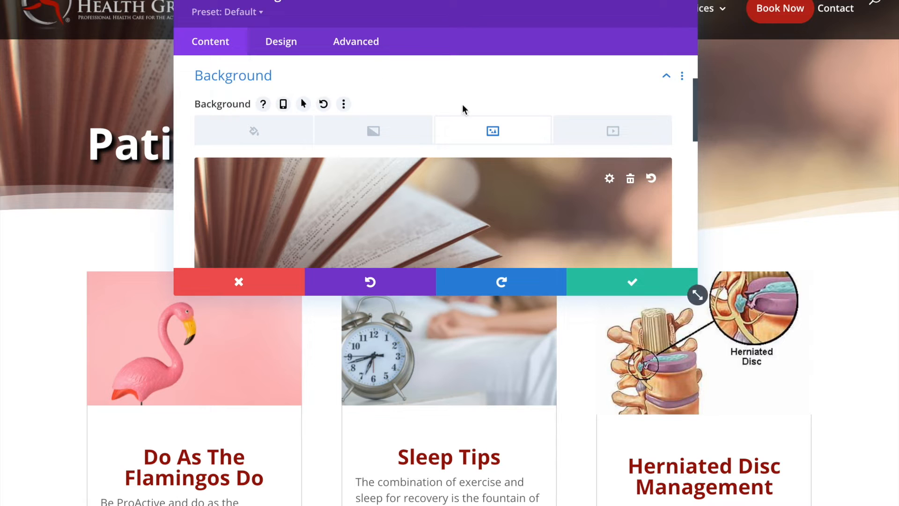
left_click(251, 285)
Delete the blog posts module below the banner and change its row to three equal columns.
scroll(450, 284, "down", 3)
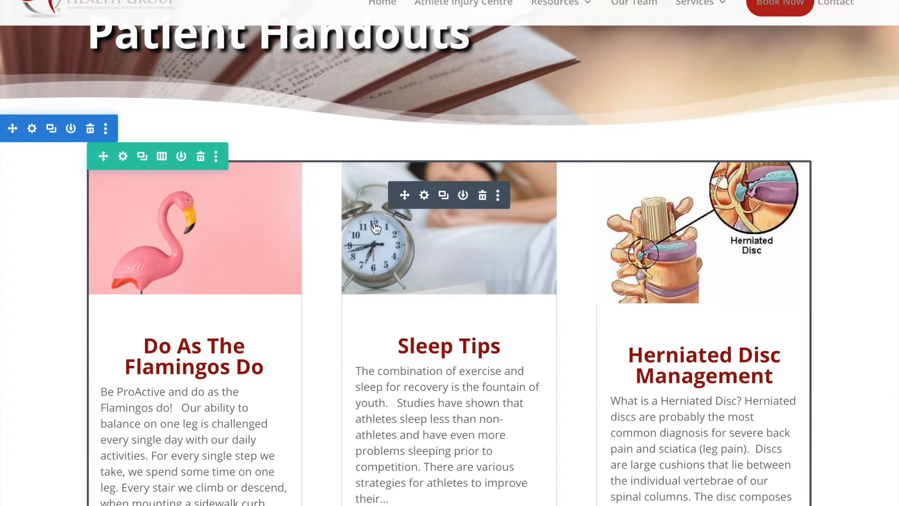
scroll(450, 284, "down", 3)
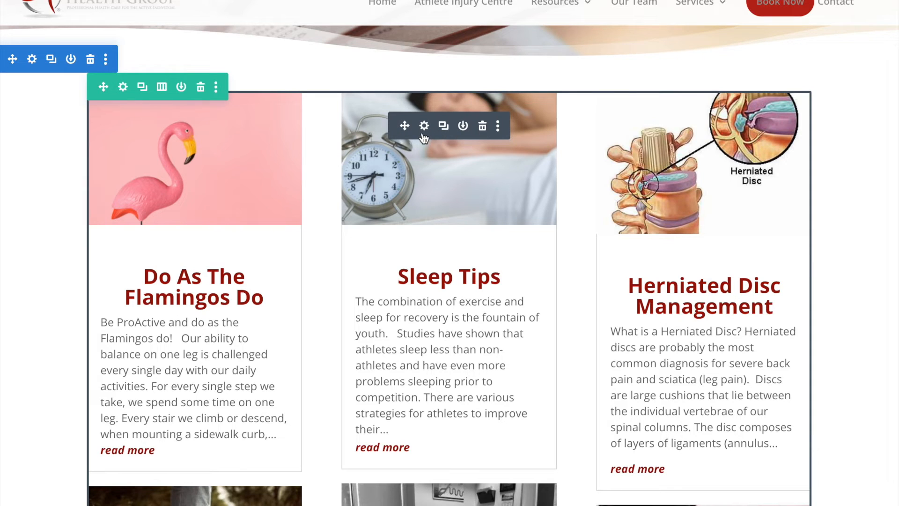
scroll(421, 136, "down", 15)
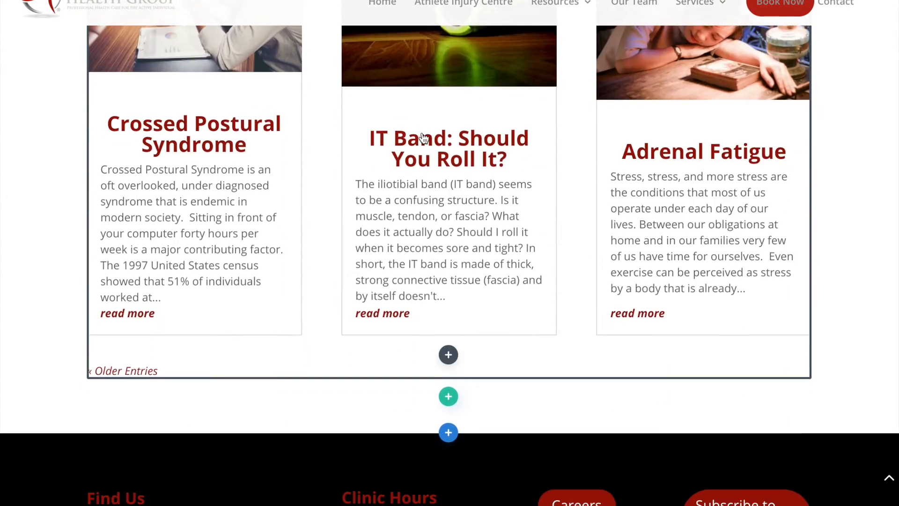
scroll(422, 137, "up", 15)
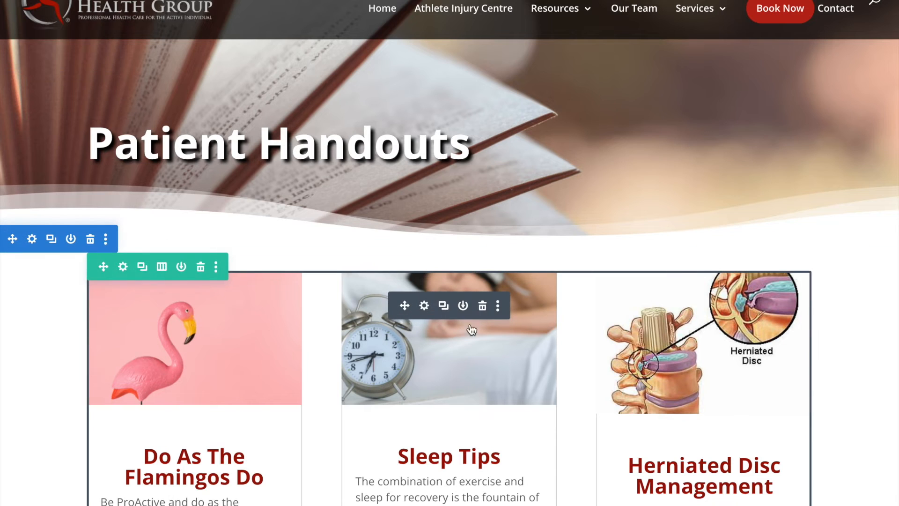
left_click(483, 307)
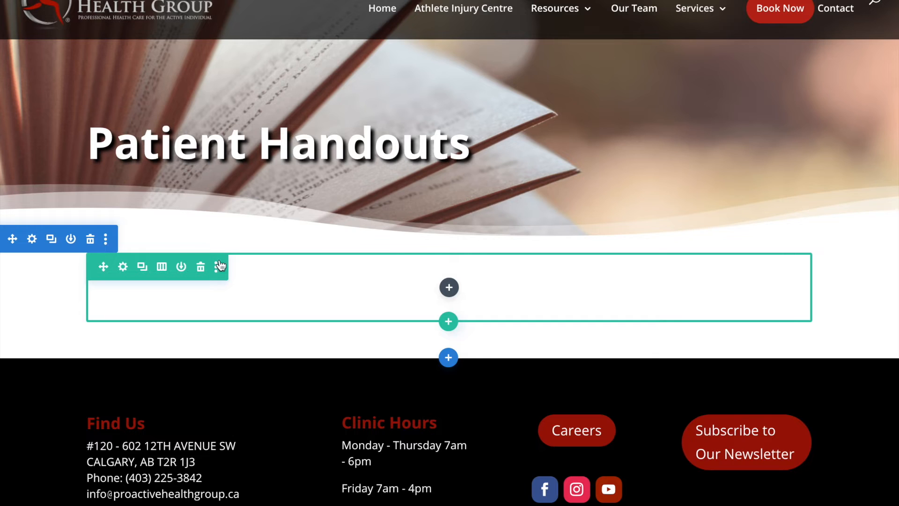
left_click(163, 268)
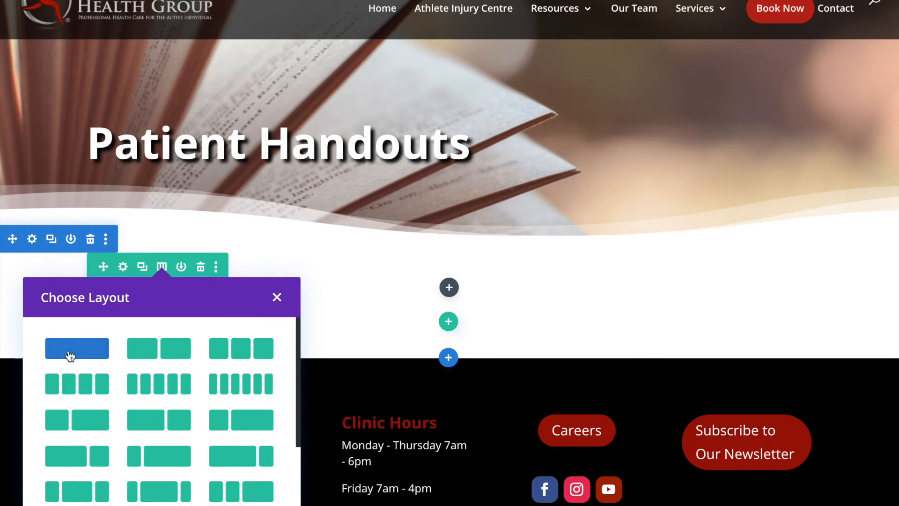
left_click(215, 349)
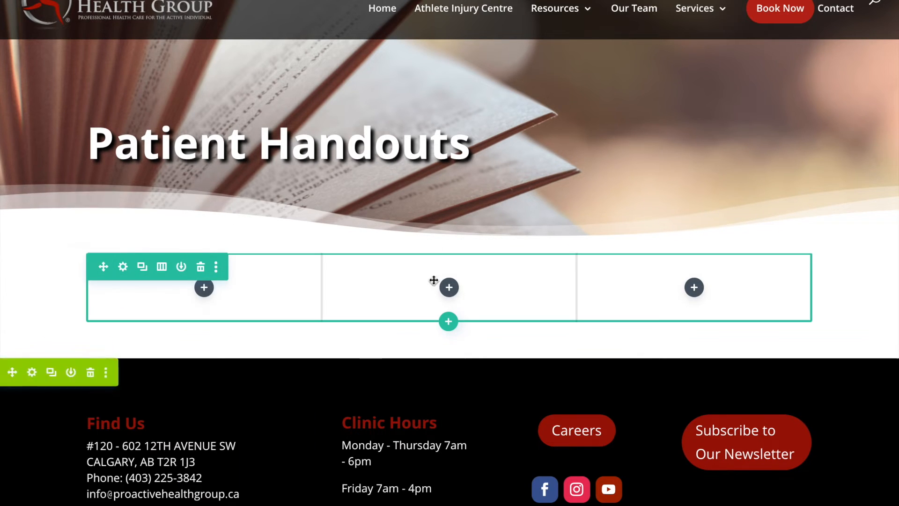
Insert a Button module in the row's first column with the text "Selecting Shoe Sizing".
scroll(419, 177, "down", 2)
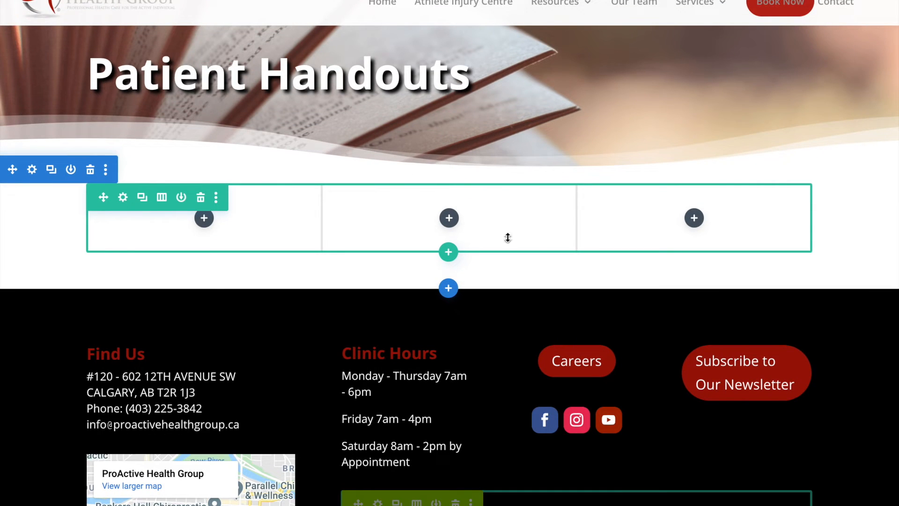
left_click(204, 218)
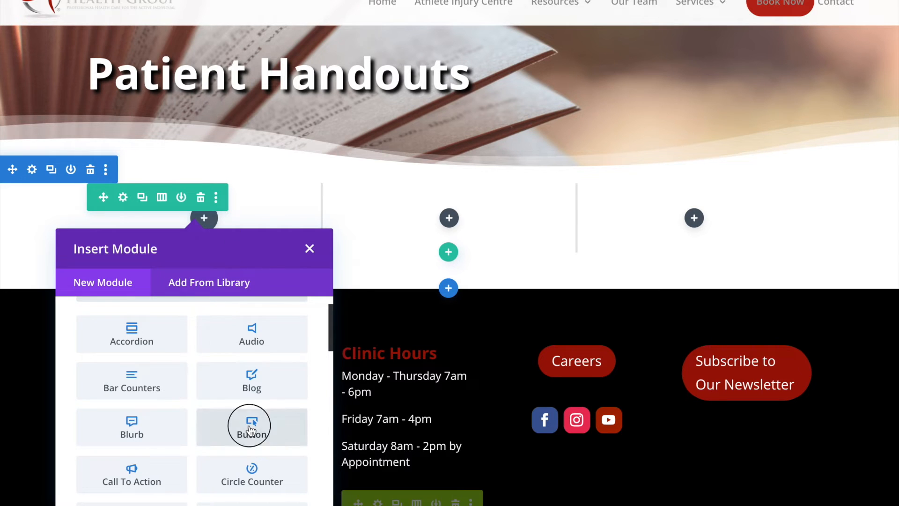
left_click(251, 427)
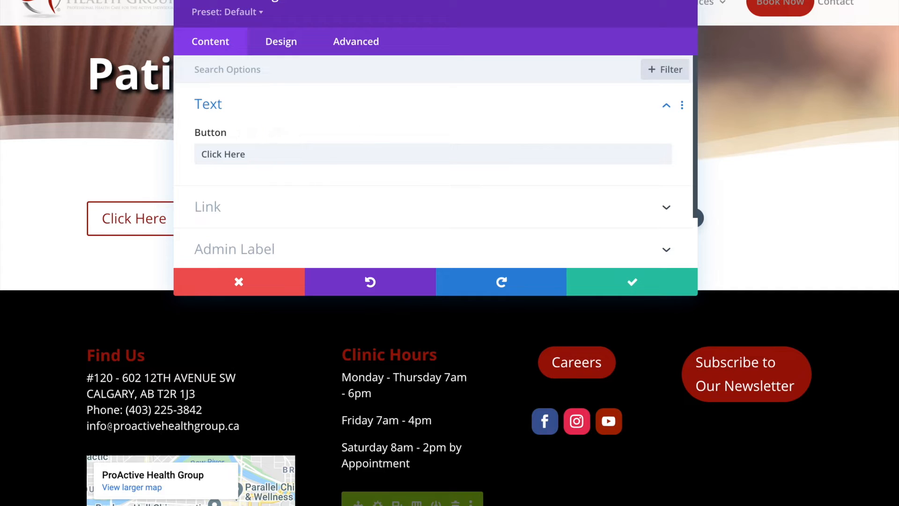
triple_click(265, 156)
type("Selecting")
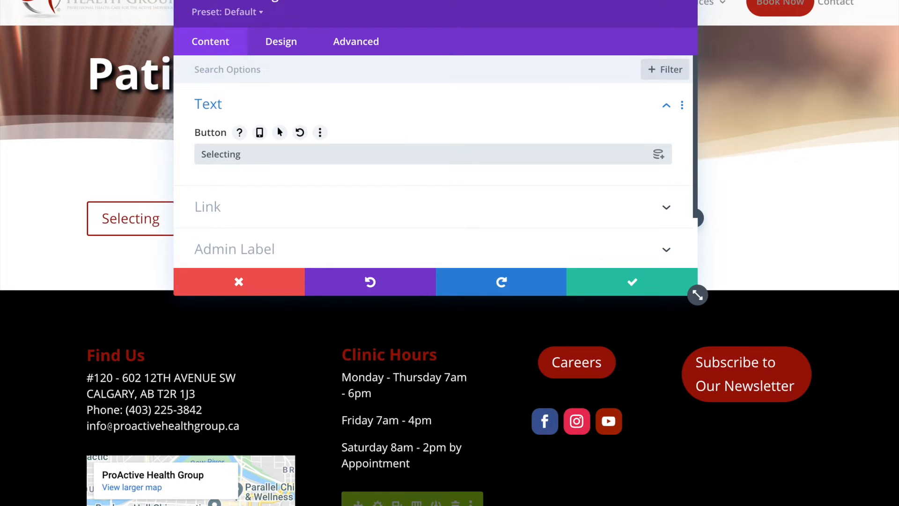
type(" Sh")
left_click_drag(389, 4, 532, 7)
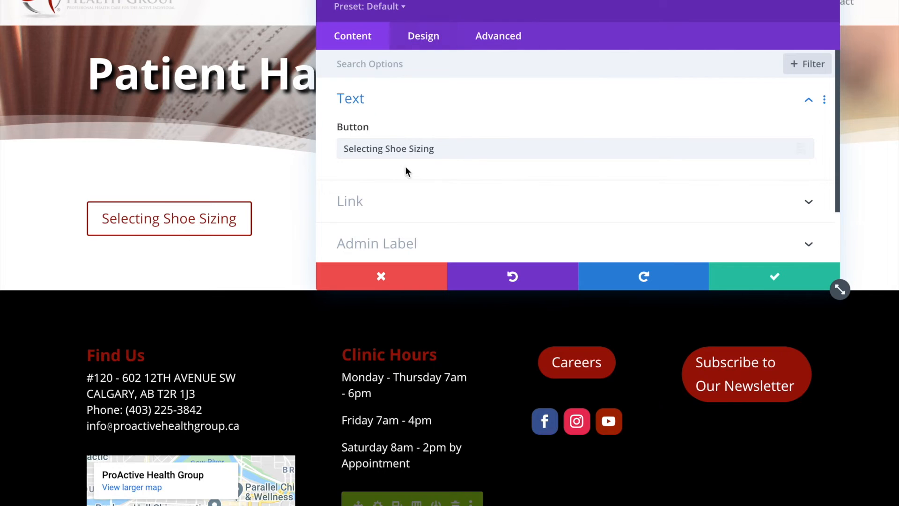
Center the Selecting Shoe Sizing button in its column and enable custom styles for it.
left_click(426, 42)
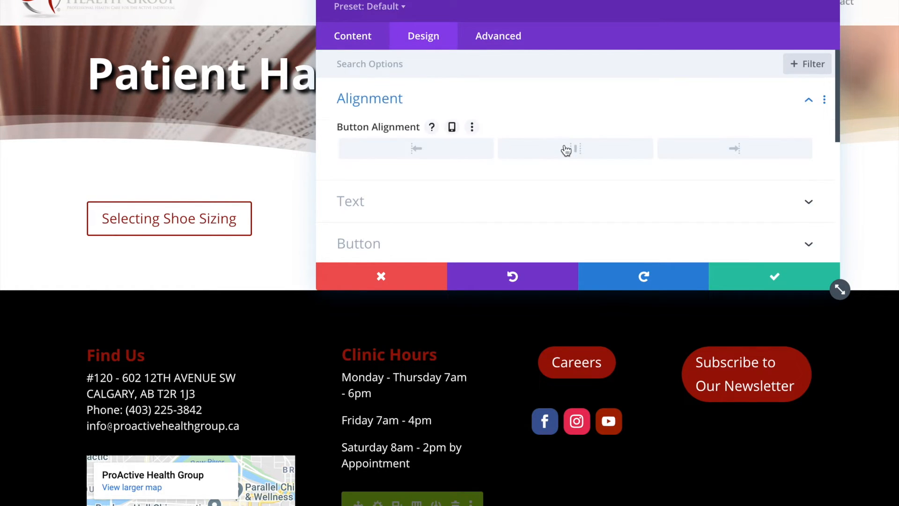
left_click(566, 149)
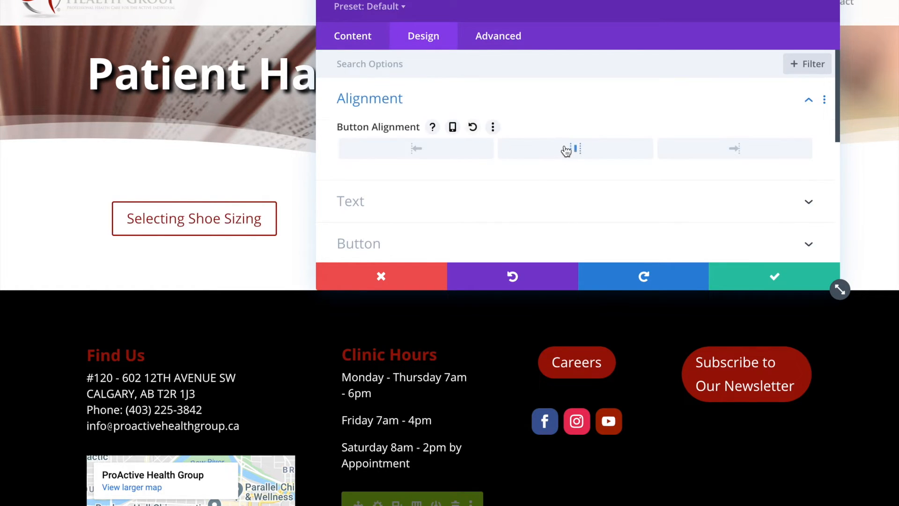
left_click(380, 207)
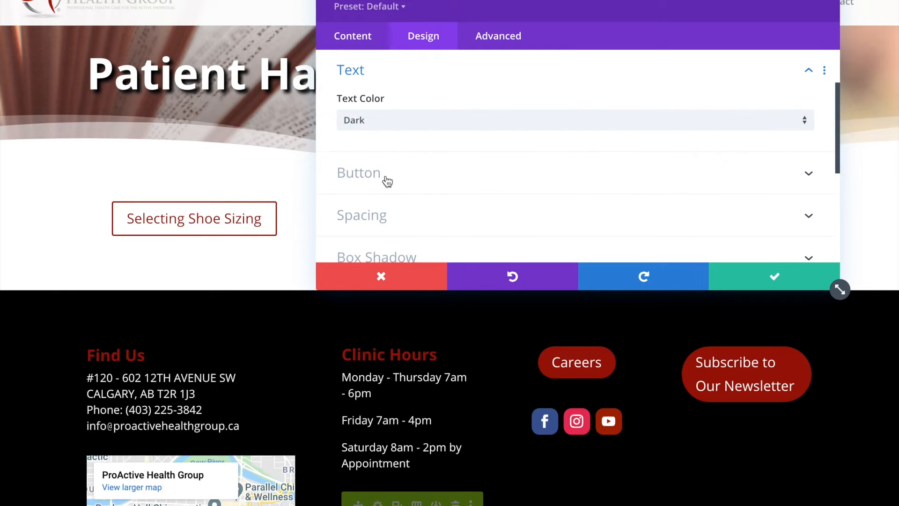
left_click(387, 182)
left_click(383, 122)
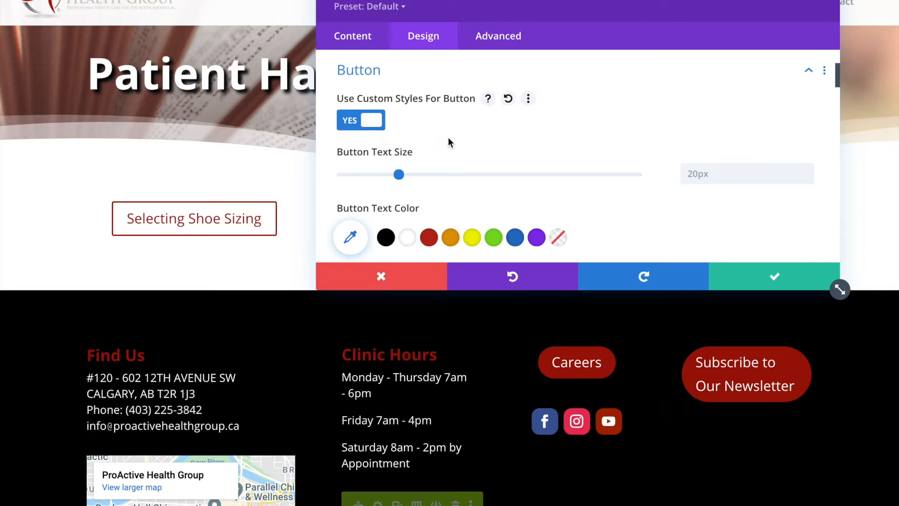
Set the button's text color to white and its background color to red.
scroll(450, 140, "down", 2)
left_click(405, 173)
scroll(408, 164, "down", 1)
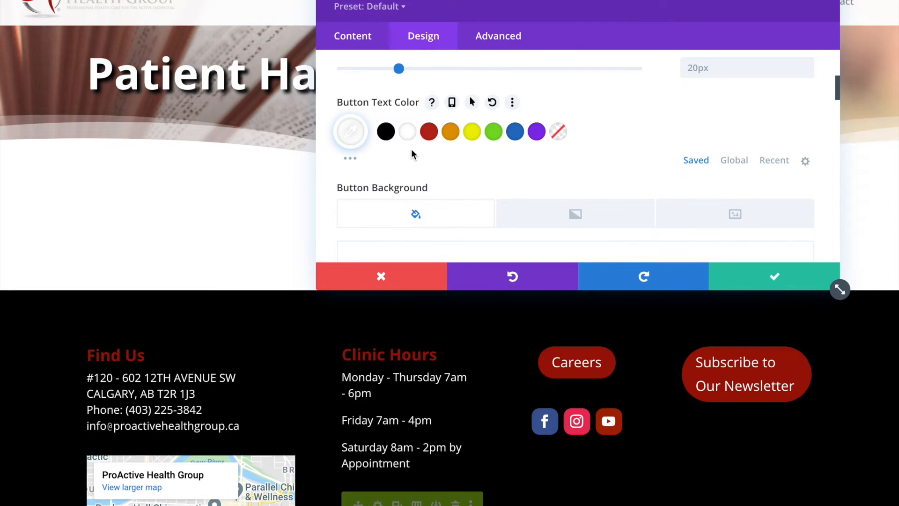
scroll(410, 138, "down", 2)
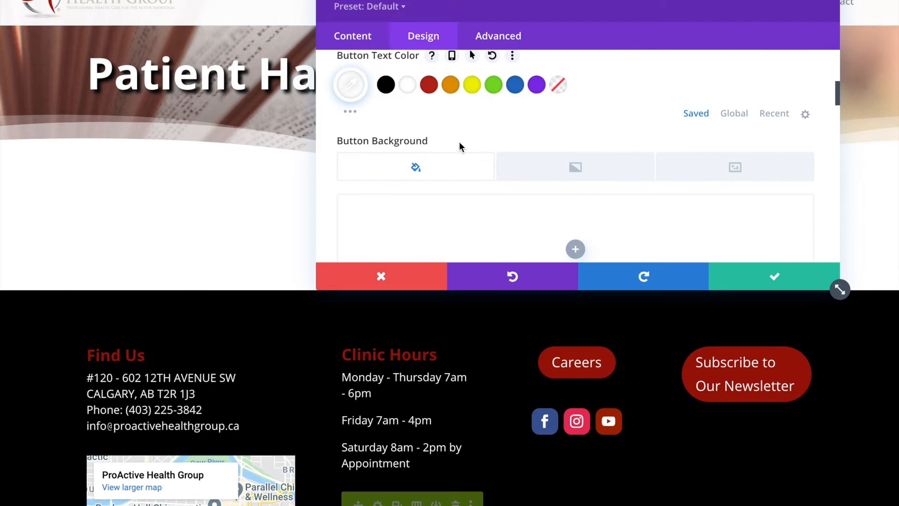
scroll(459, 141, "down", 2)
scroll(538, 226, "down", 1)
left_click(429, 232)
Set the button's border width to 0px and its border radius to 42px.
scroll(464, 181, "down", 4)
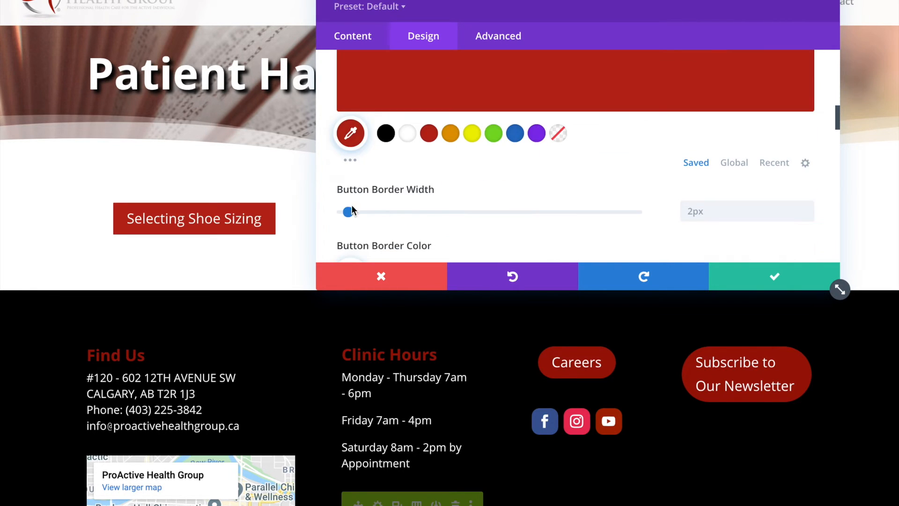
left_click(338, 212)
scroll(422, 198, "down", 3)
left_click_drag(368, 196, 466, 199)
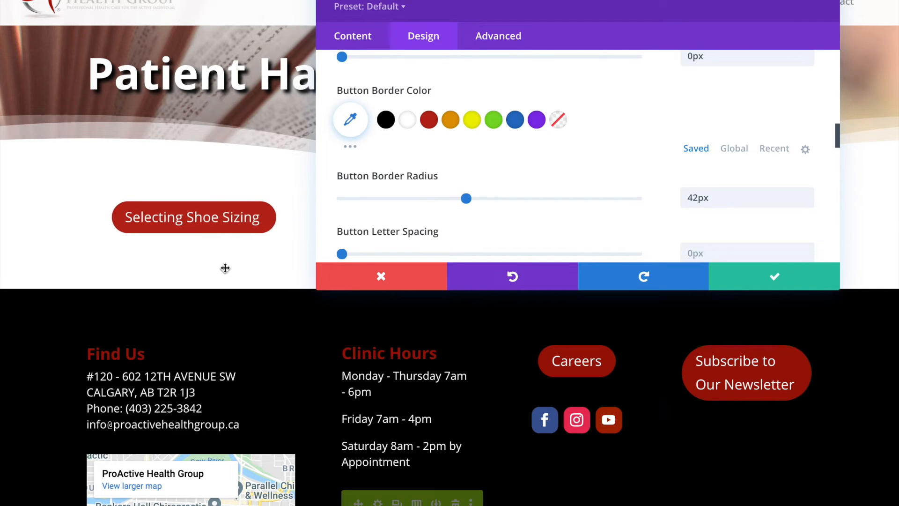
Choose the stacked documents icon as the icon of the Selecting Shoe Sizing button.
scroll(584, 179, "down", 4)
scroll(583, 178, "down", 8)
scroll(544, 158, "up", 1)
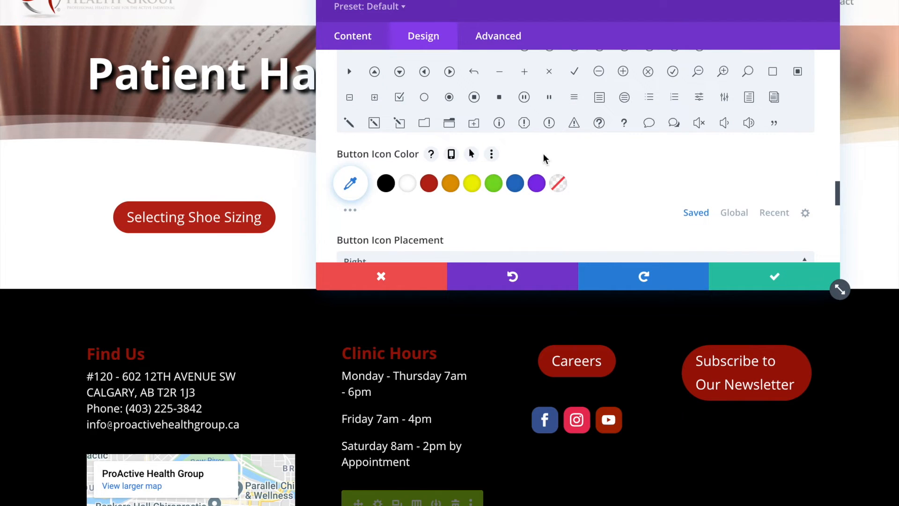
left_click(774, 97)
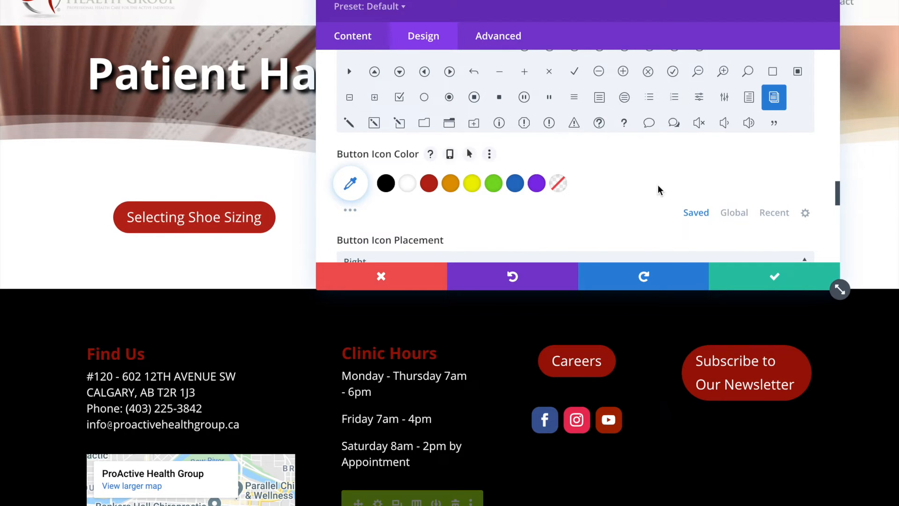
Save the icon and style settings of the Selecting Shoe Sizing button.
scroll(658, 189, "down", 1)
left_click(754, 276)
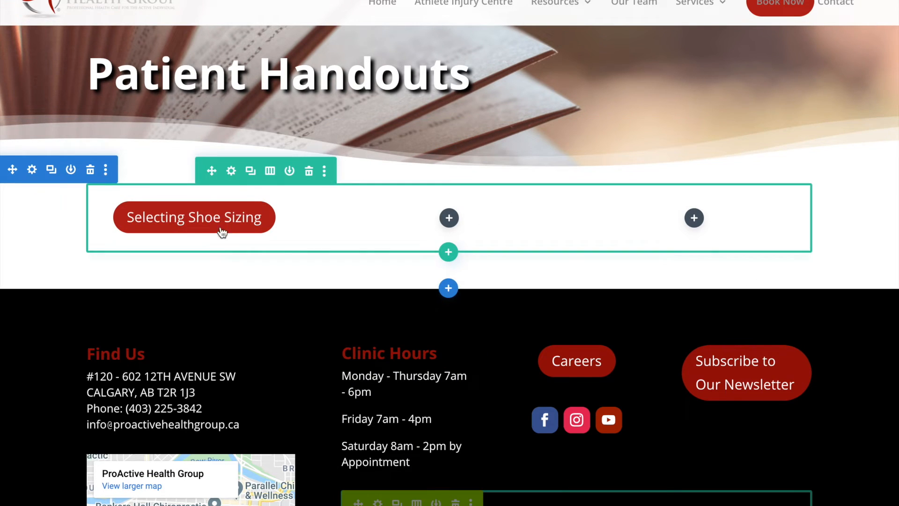
Try to place a duplicate of the Selecting Shoe Sizing button in the middle column, and remove the copy.
mouse_move(221, 223)
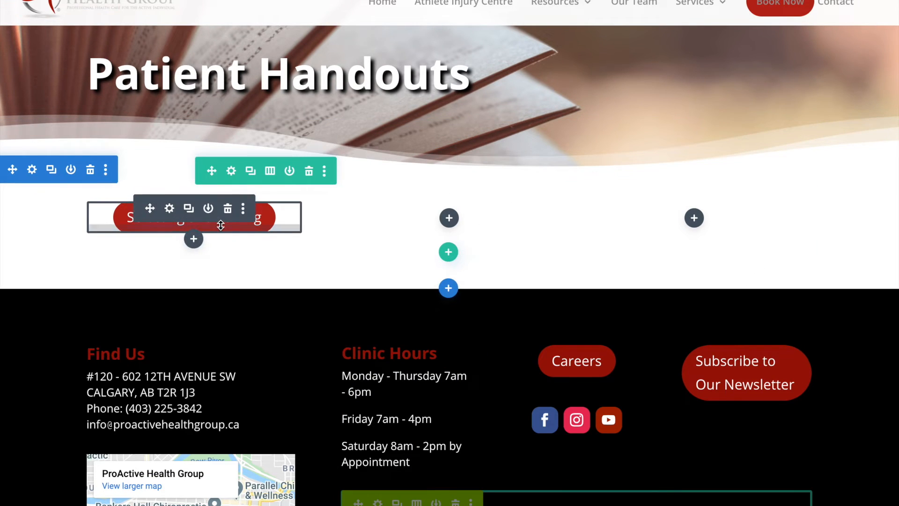
left_click(192, 210)
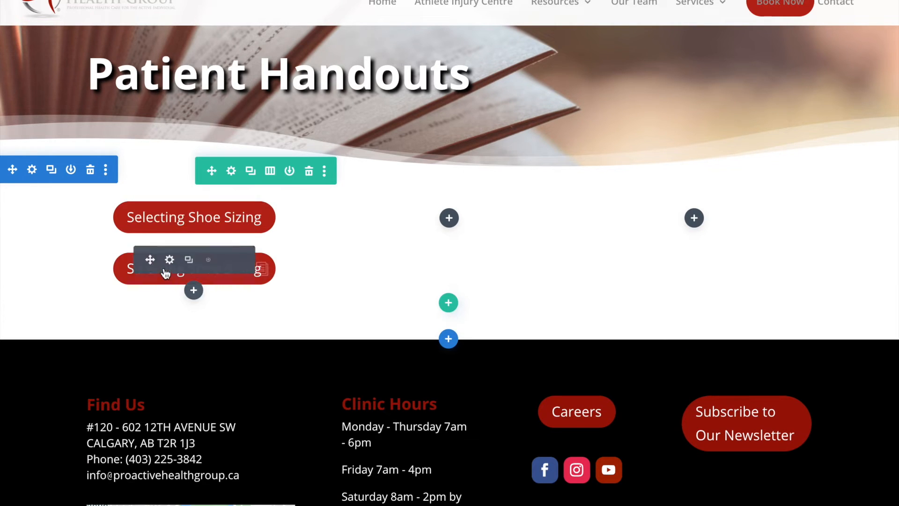
left_click_drag(436, 223, 442, 221)
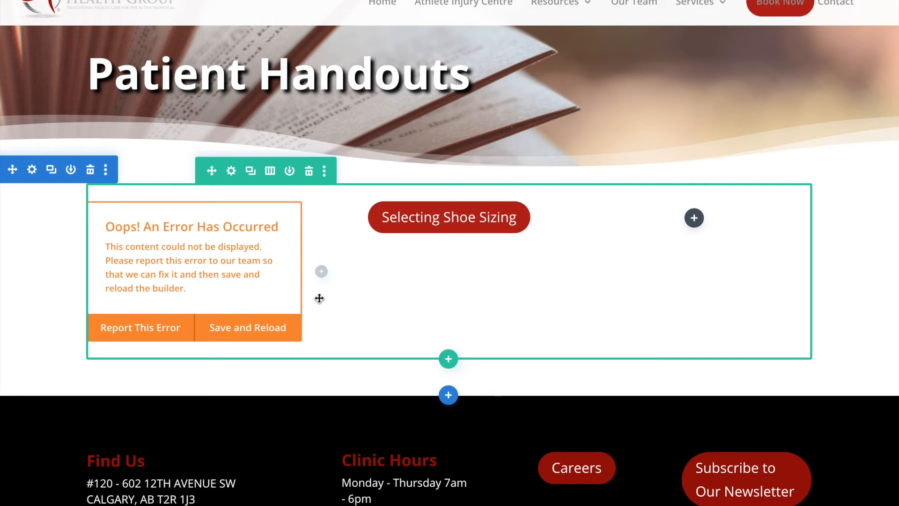
mouse_move(447, 219)
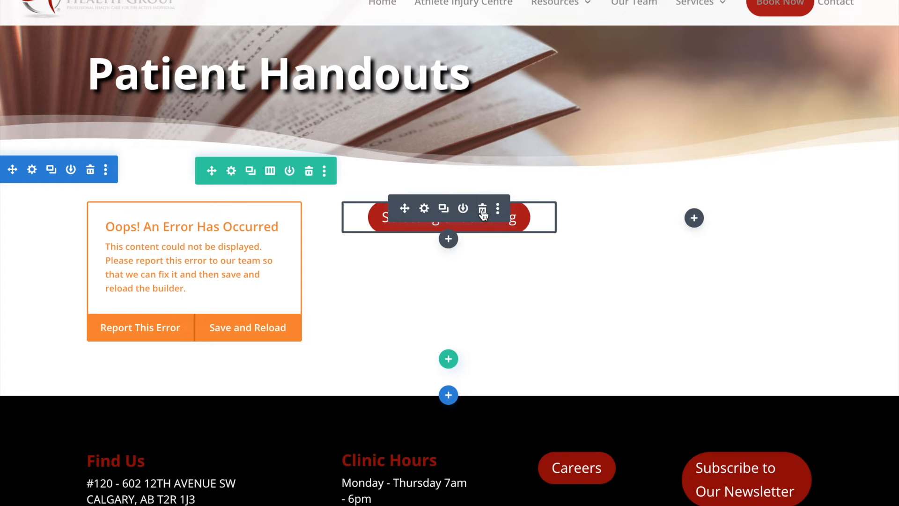
left_click(482, 210)
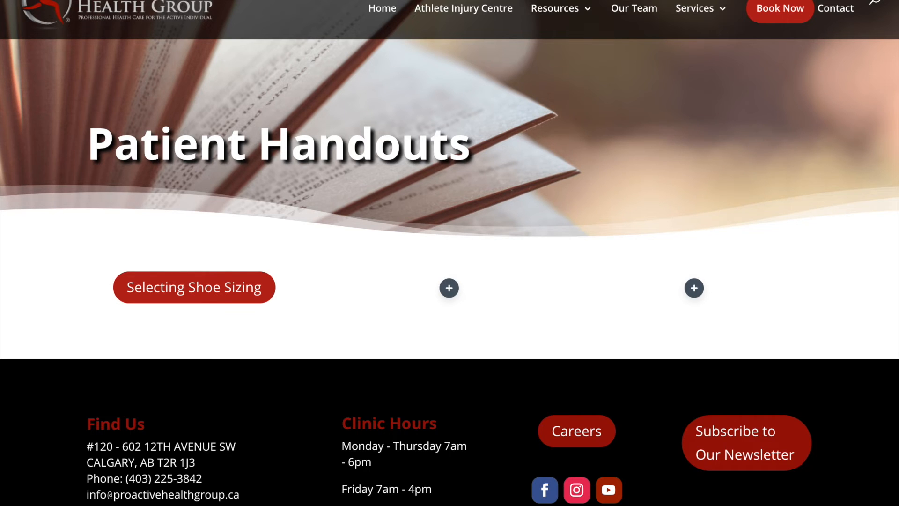
Open the WordPress dashboard in a new browser tab and go to the upload page for new media.
right_click(43, 1)
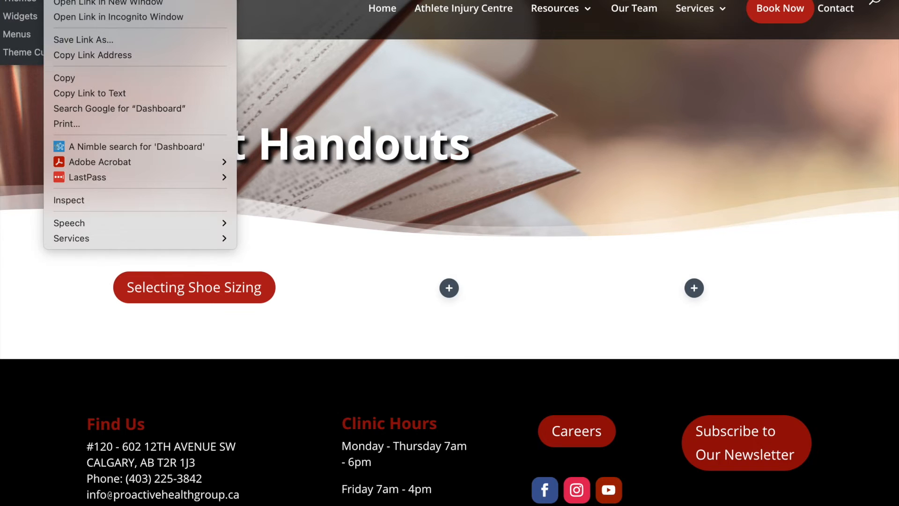
left_click(89, 0)
left_click(187, 0)
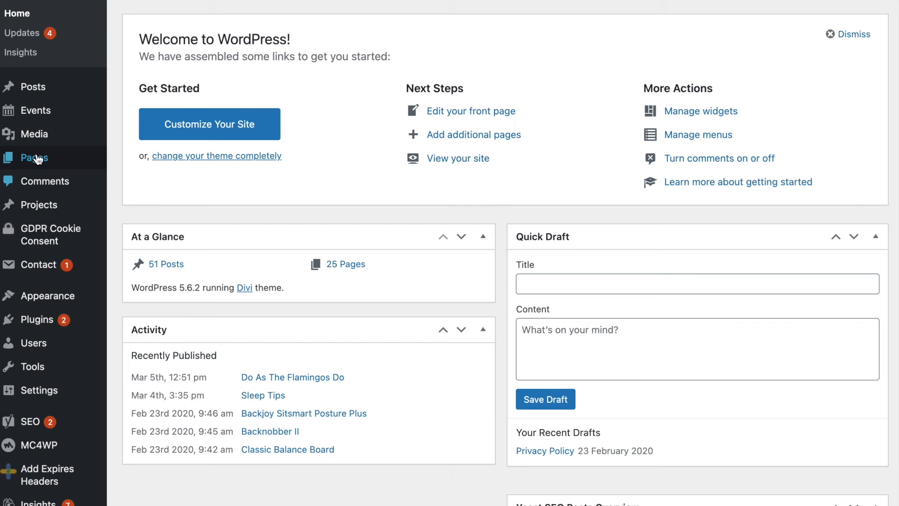
mouse_move(38, 139)
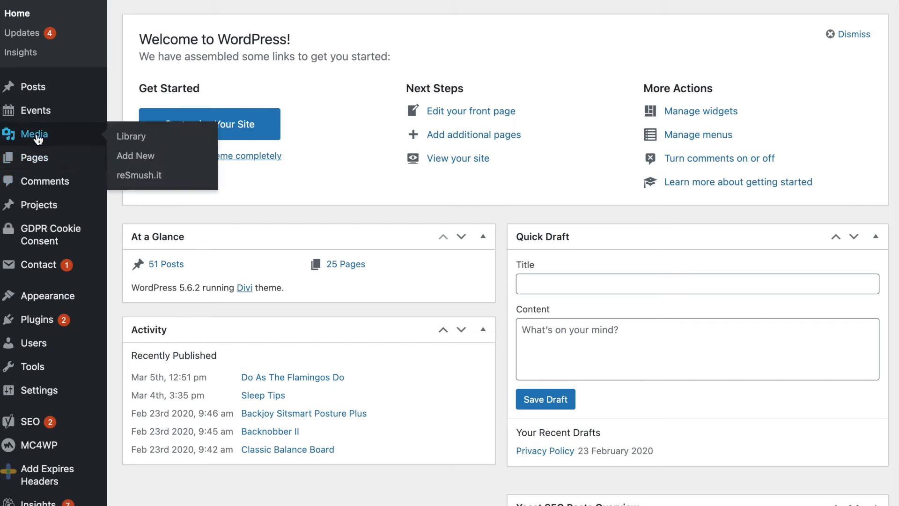
left_click(133, 156)
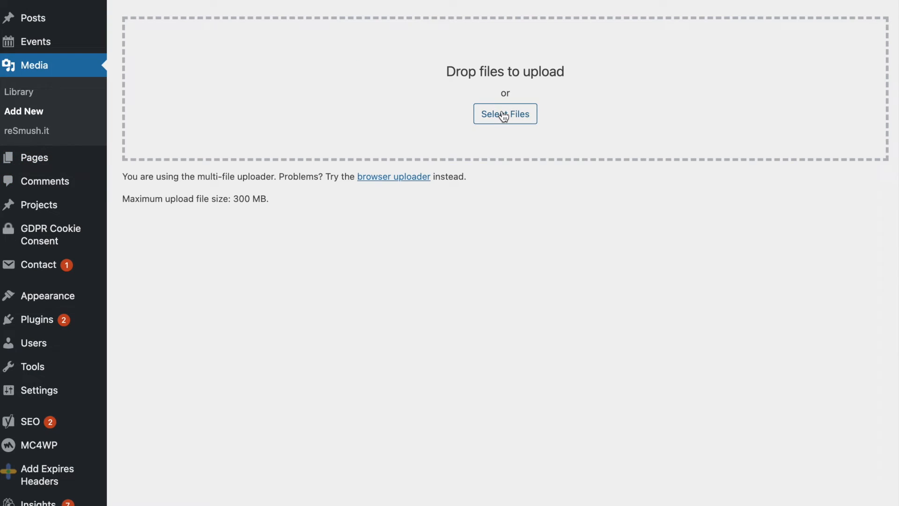
Upload "how to select a running shoe.pdf" from the March folder inside ProactivehEalth's NEW_opt folder.
left_click(503, 116)
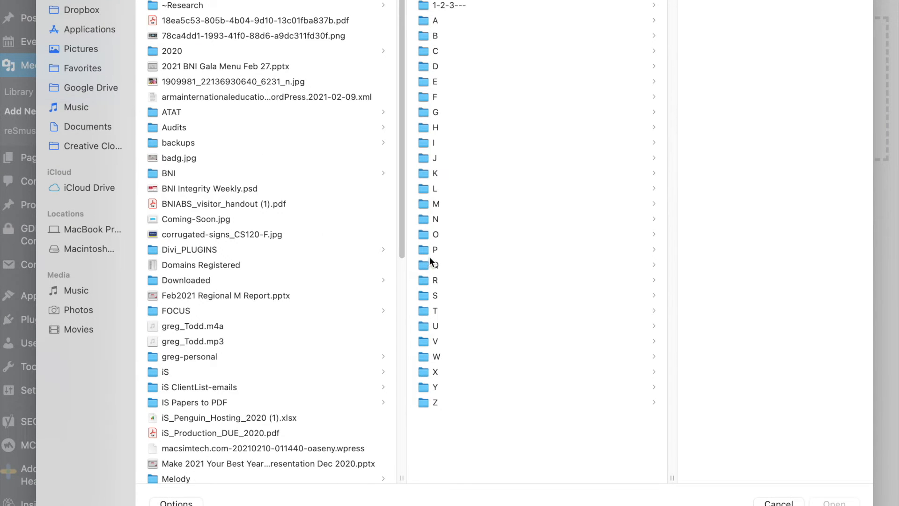
left_click(430, 256)
left_click(669, 40)
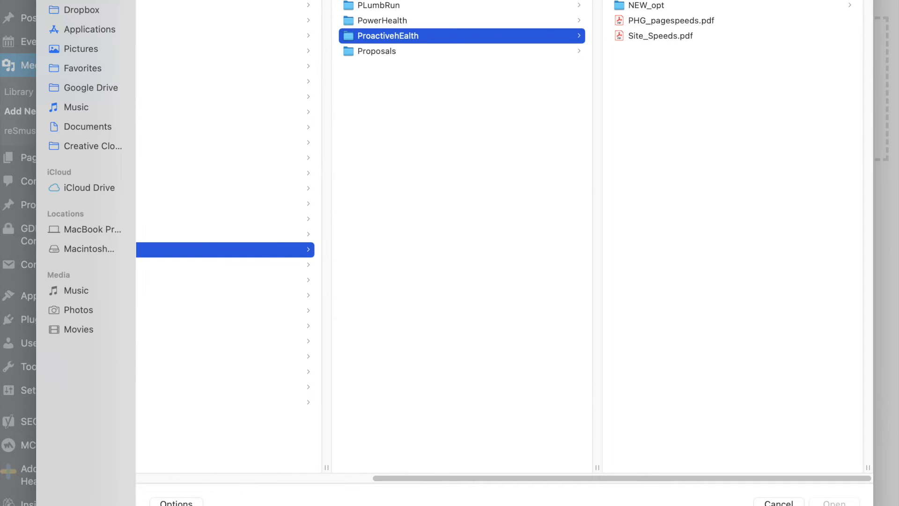
key("Right")
left_click(637, 5)
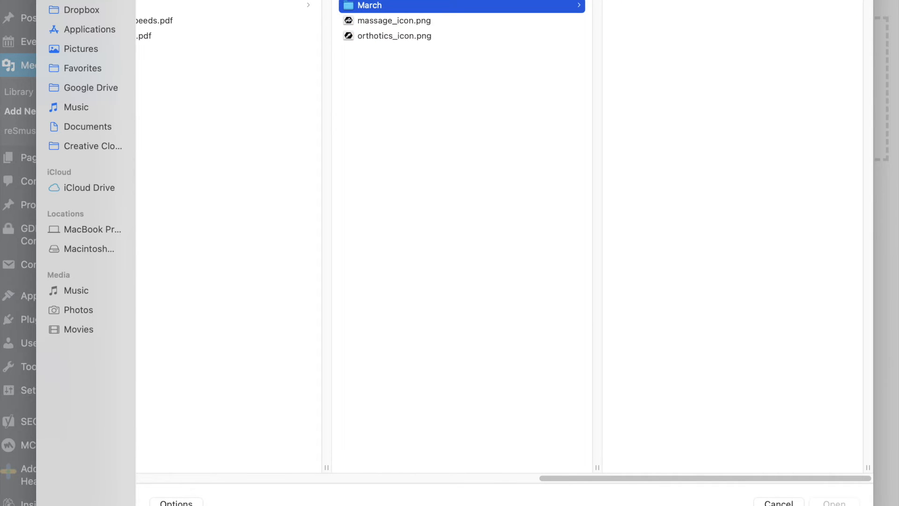
left_click(675, 0)
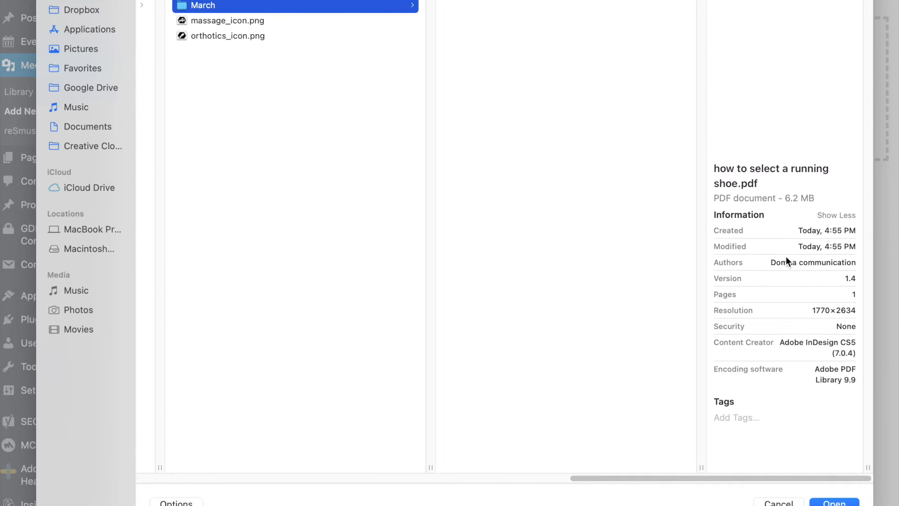
double_click(791, 198)
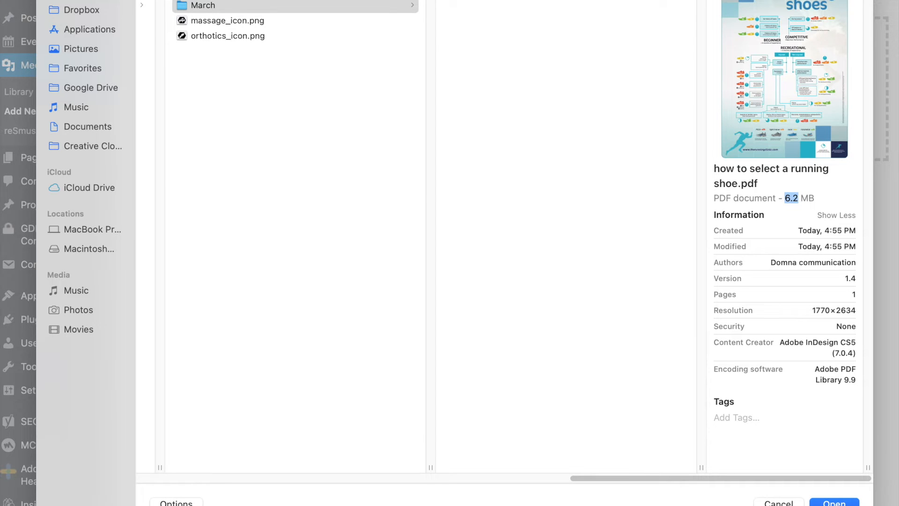
left_click(835, 502)
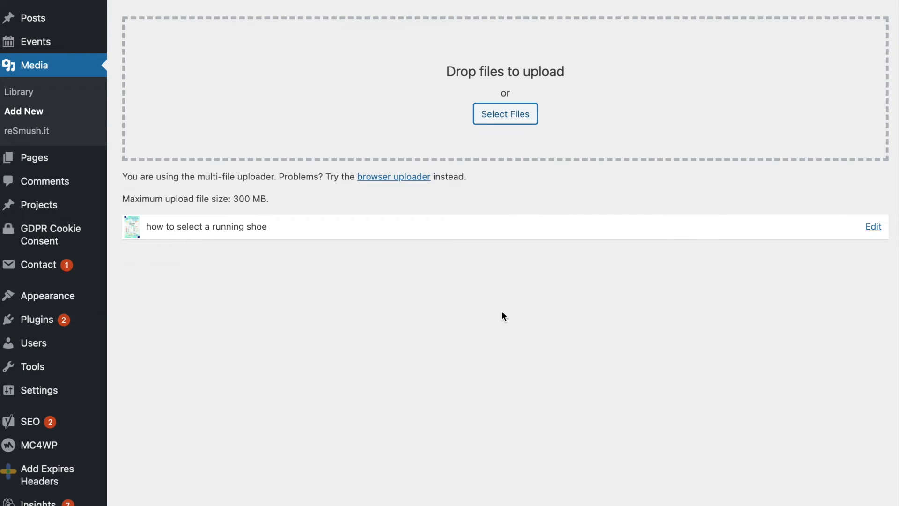
Open the uploaded running shoe PDF's details and copy its file URL.
left_click(872, 228)
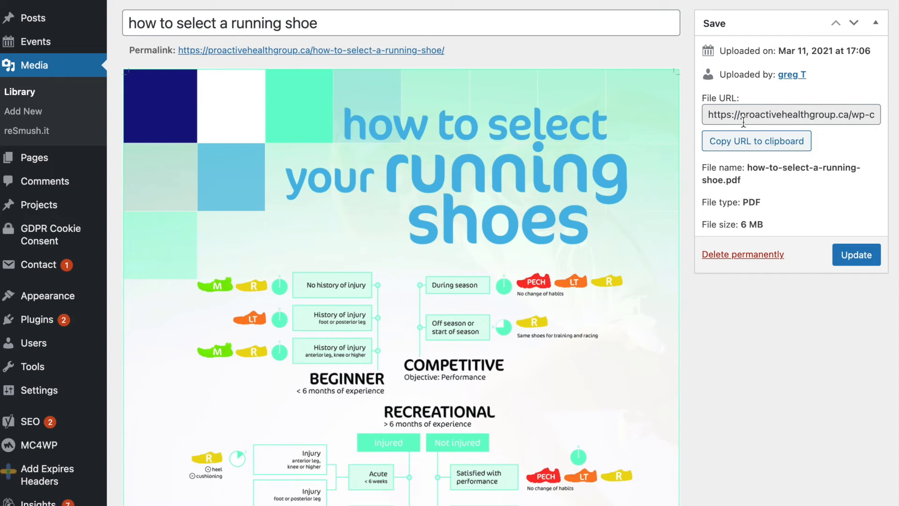
left_click(792, 115)
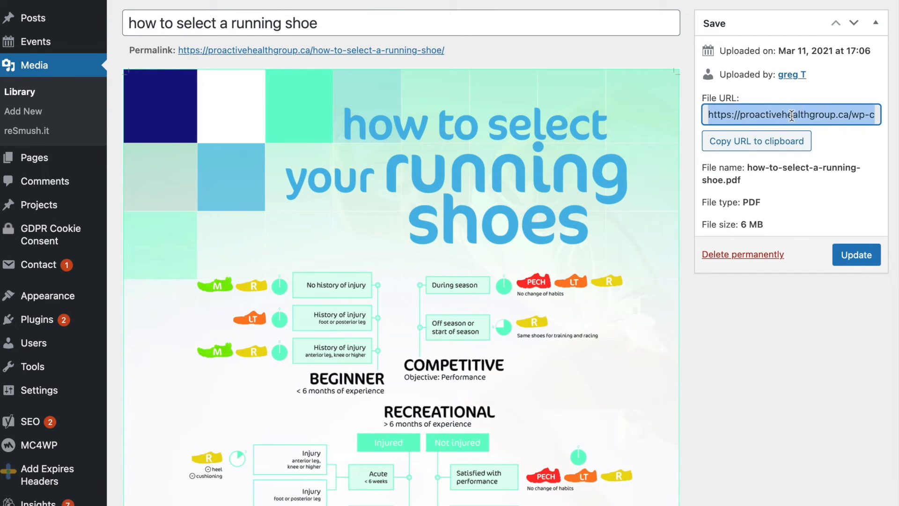
left_click(780, 143)
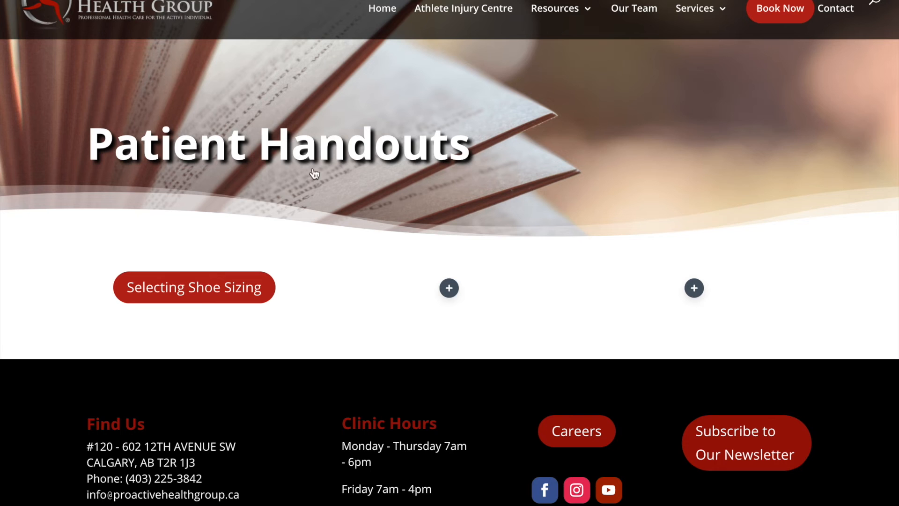
Link the Selecting Shoe Sizing button on the Patient Handouts page to the copied PDF URL, opening in the new tab, and save it.
mouse_move(217, 287)
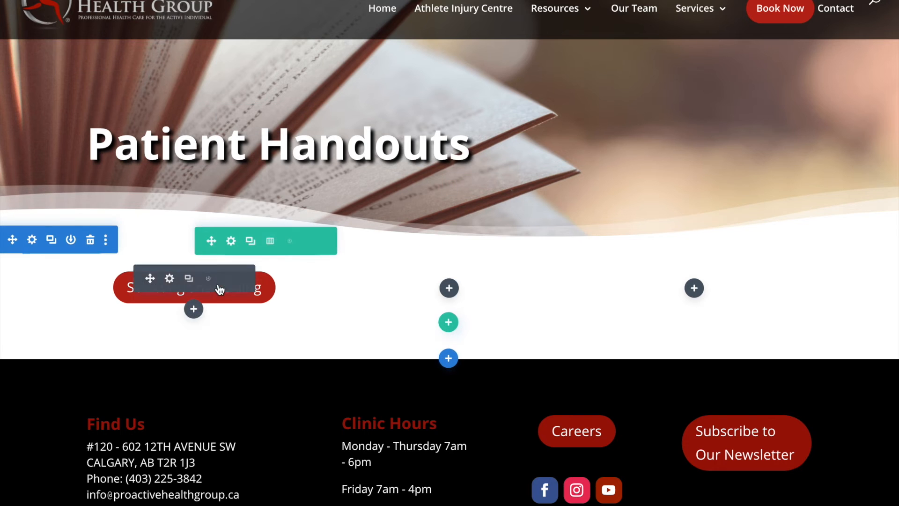
left_click(169, 279)
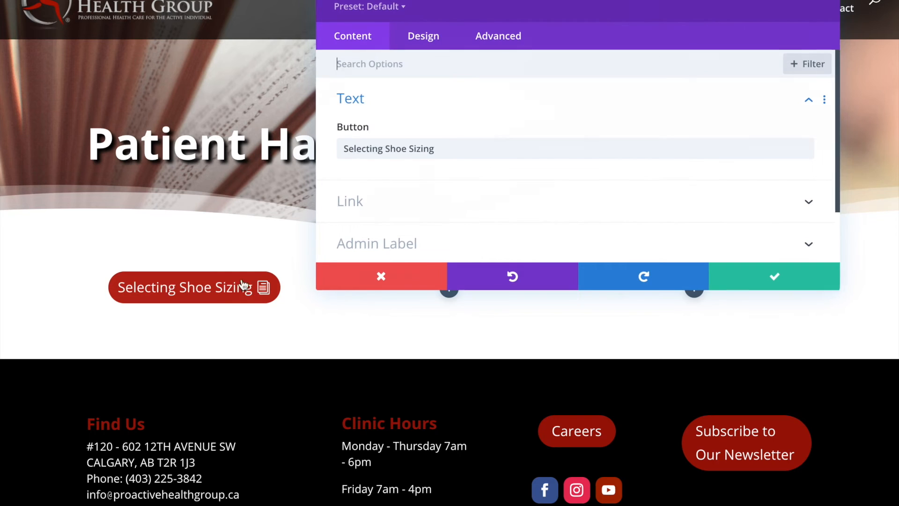
left_click(392, 206)
left_click(434, 118)
key("ctrl+v")
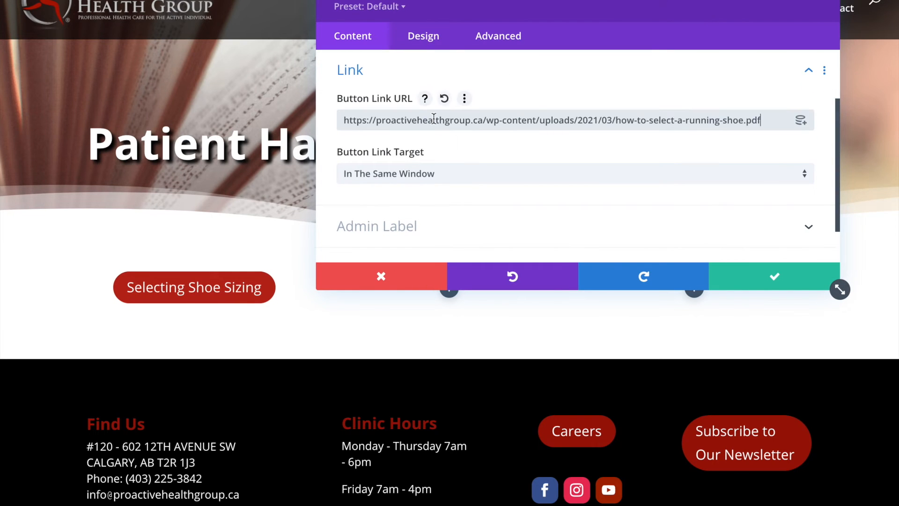
left_click(420, 180)
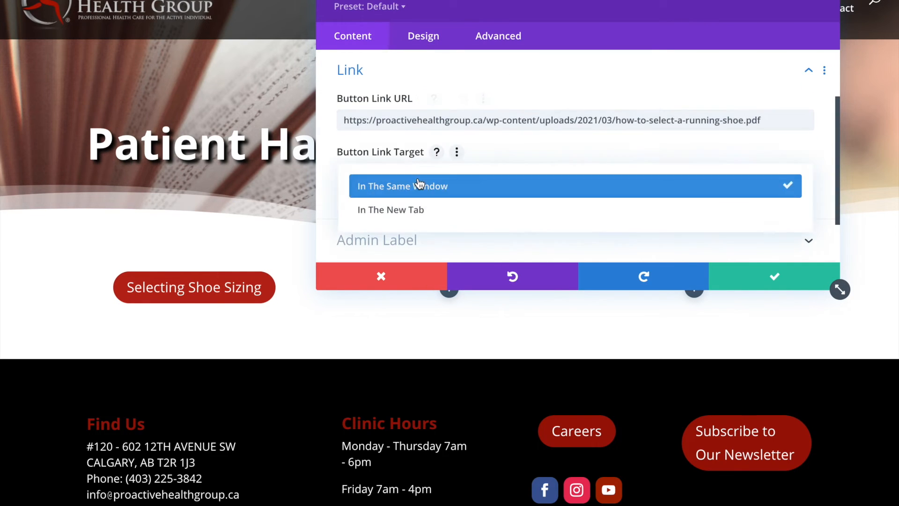
left_click(427, 209)
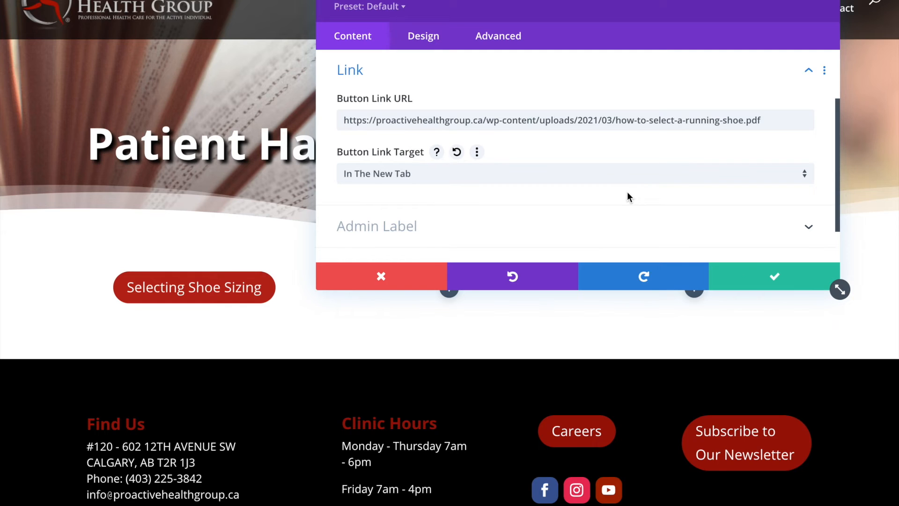
left_click(780, 277)
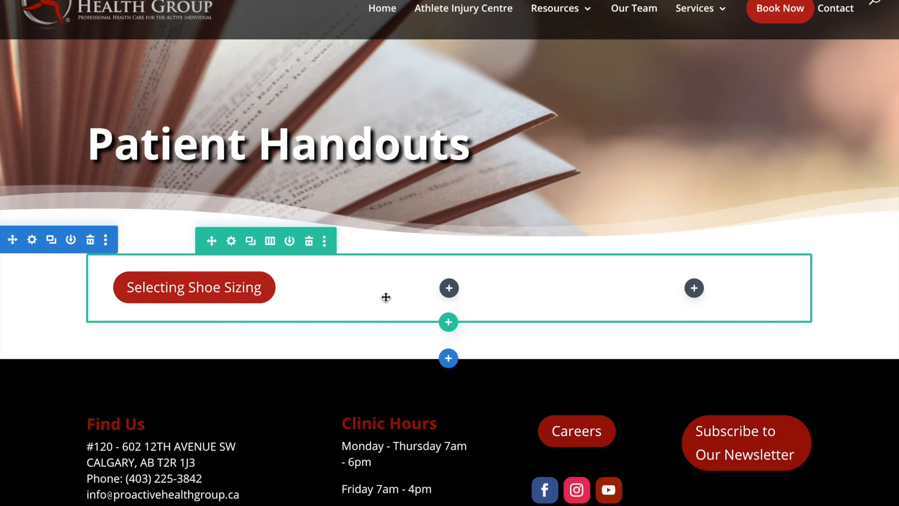
Duplicate the three-column button row and turn the upper row into an empty single-column row.
left_click(251, 241)
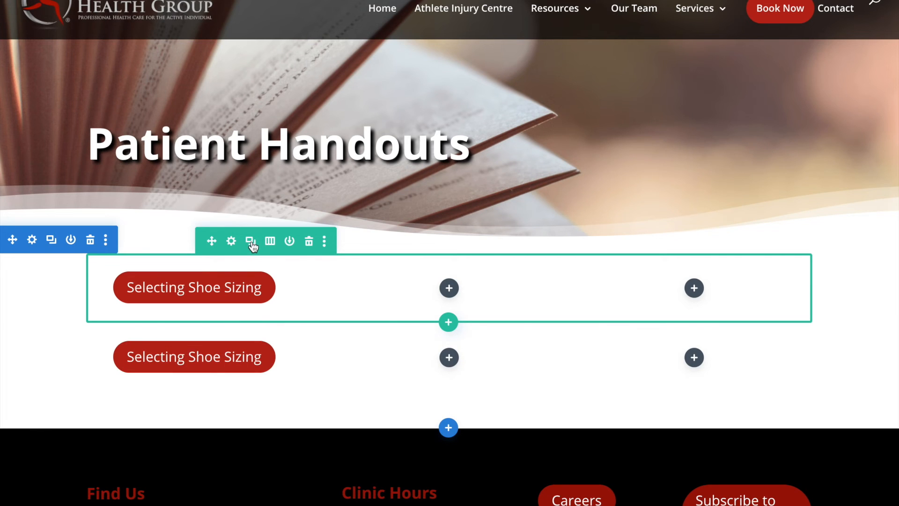
left_click(227, 281)
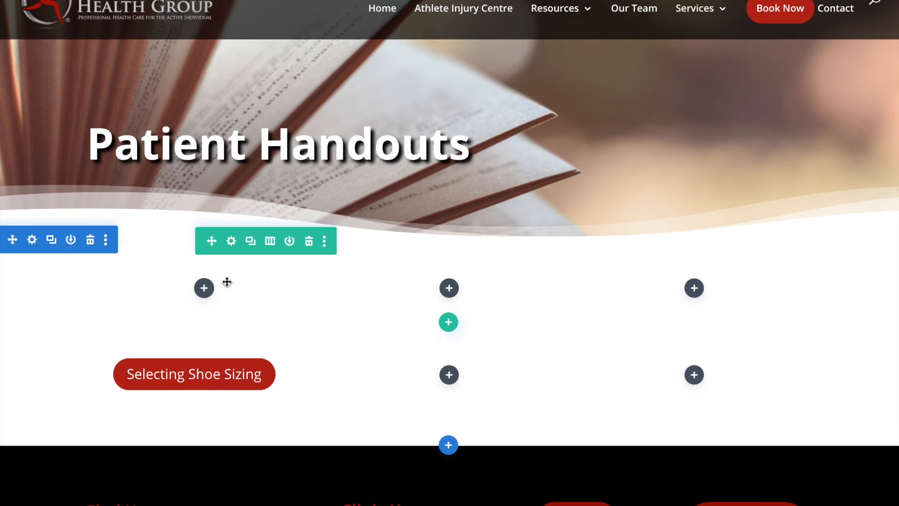
left_click(270, 242)
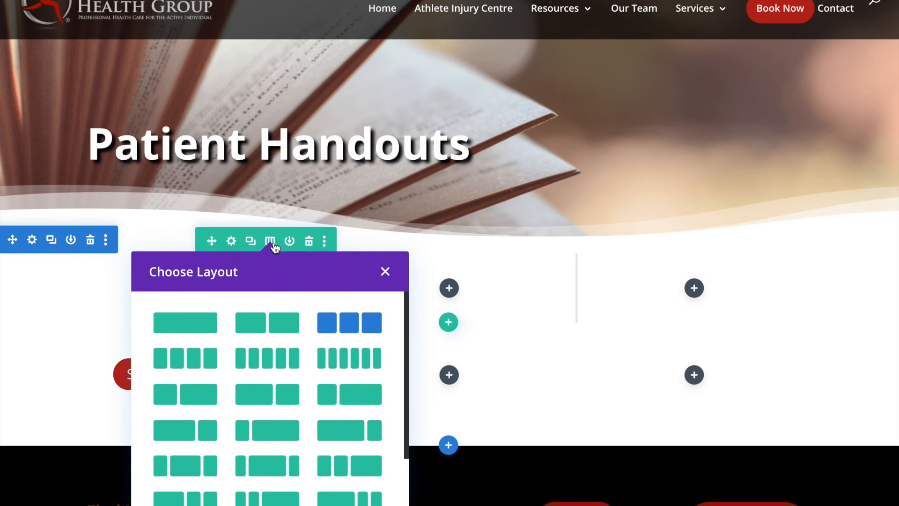
left_click(173, 322)
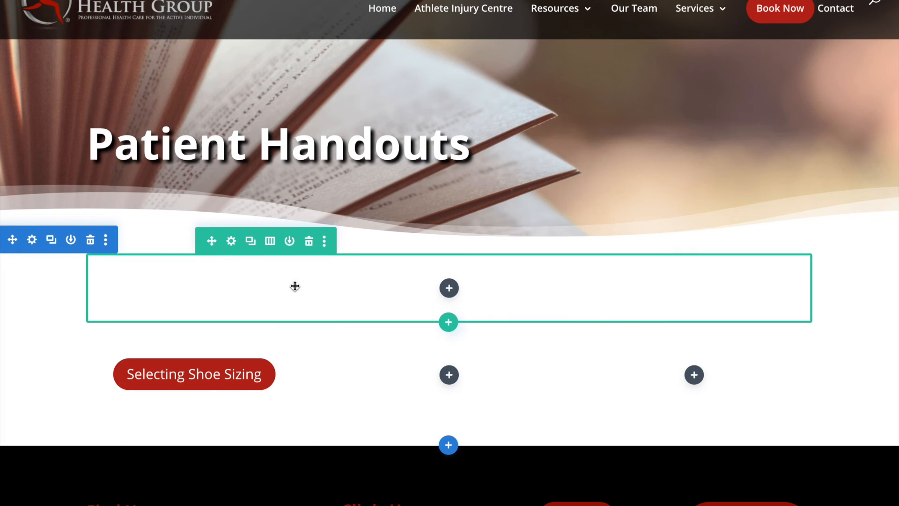
Insert a Text module in the upper row and replace its placeholder text with "Downloadable PDF's For Clients".
left_click(449, 288)
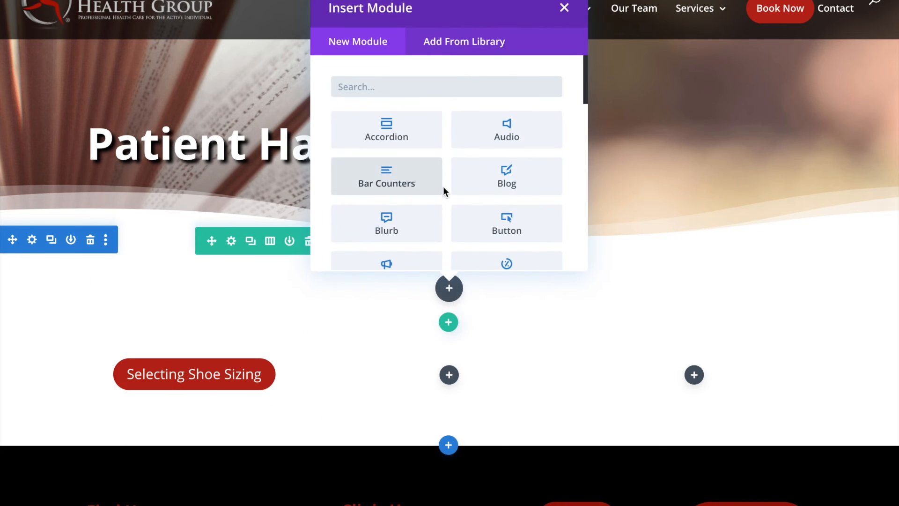
scroll(443, 187, "down", 10)
left_click(427, 192)
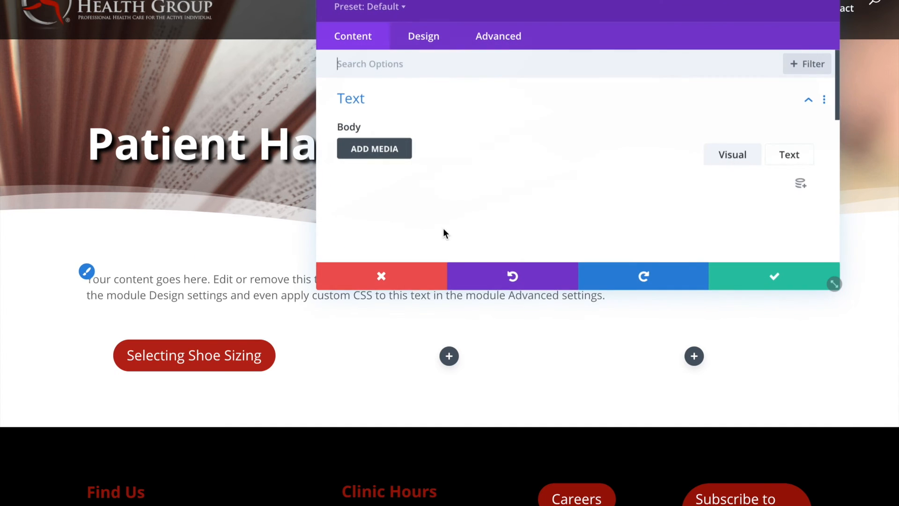
triple_click(413, 229)
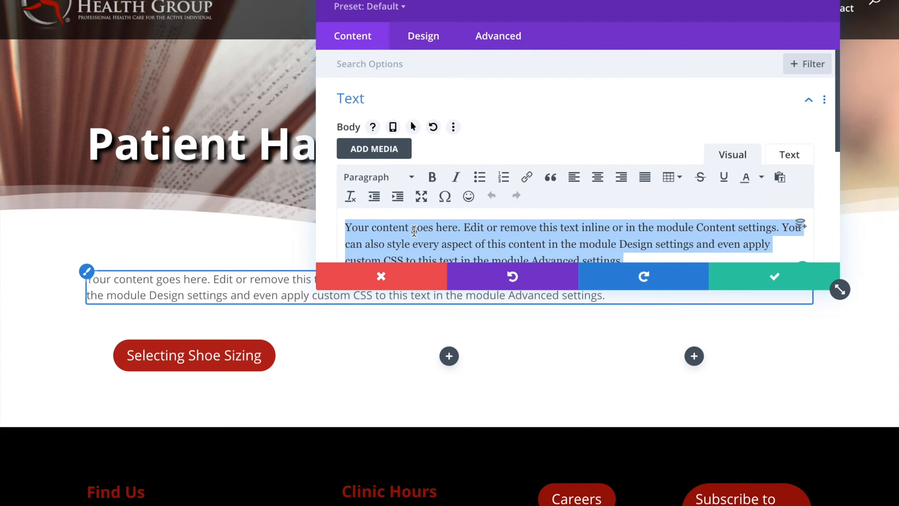
type("Downloadable")
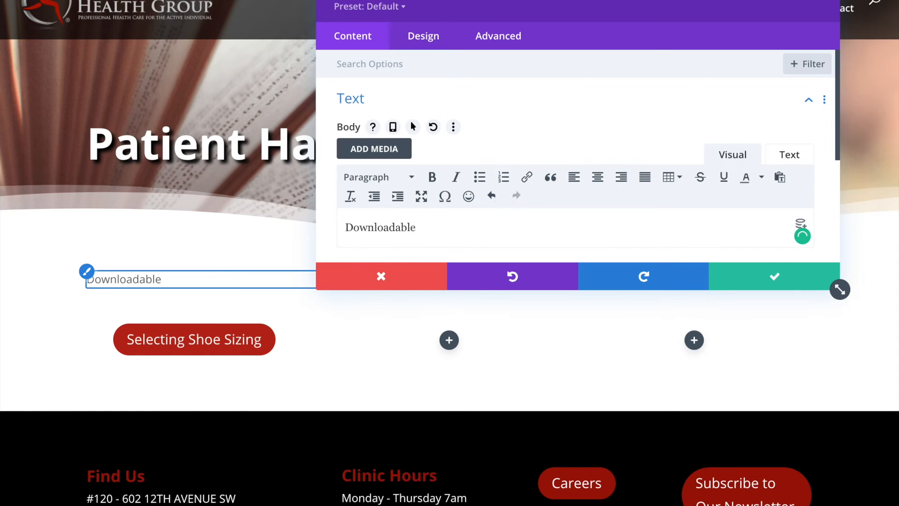
type(" PDF's For Clients")
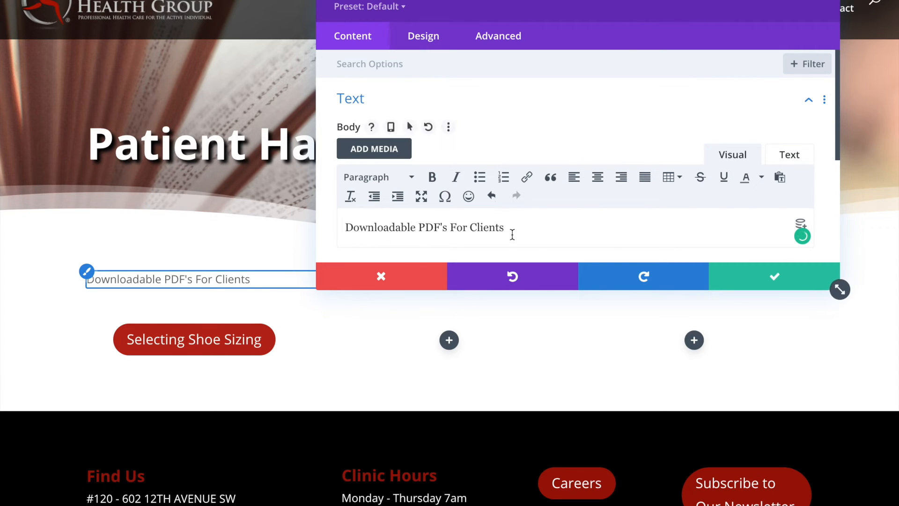
Format the "Downloadable PDF's For Clients" text as Heading 2.
left_click_drag(524, 235, 341, 227)
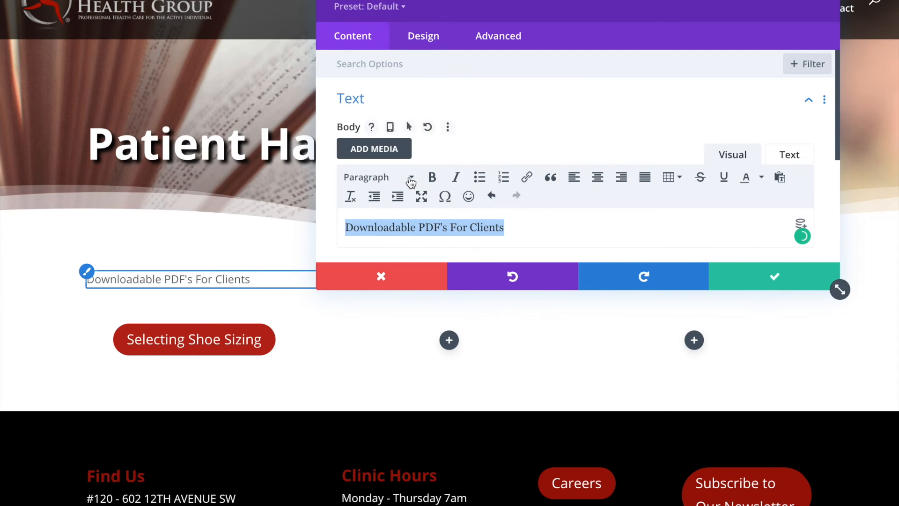
left_click(411, 178)
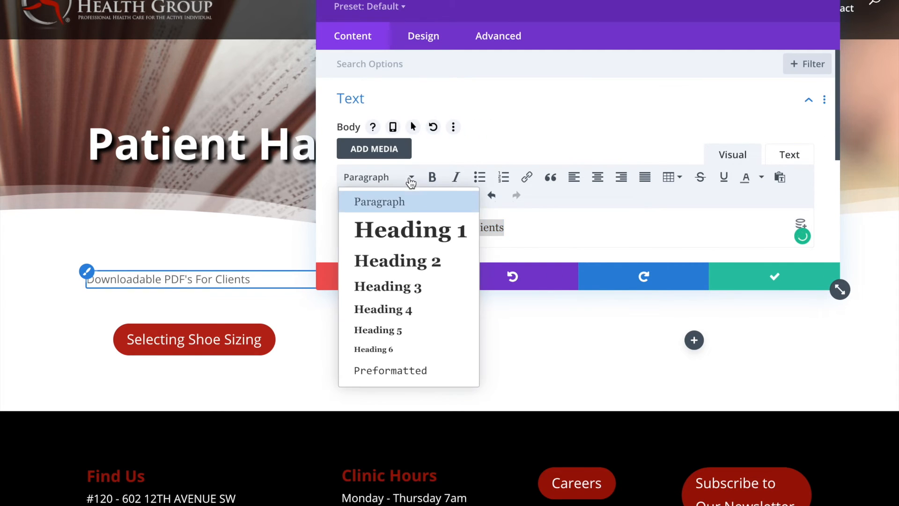
left_click(407, 269)
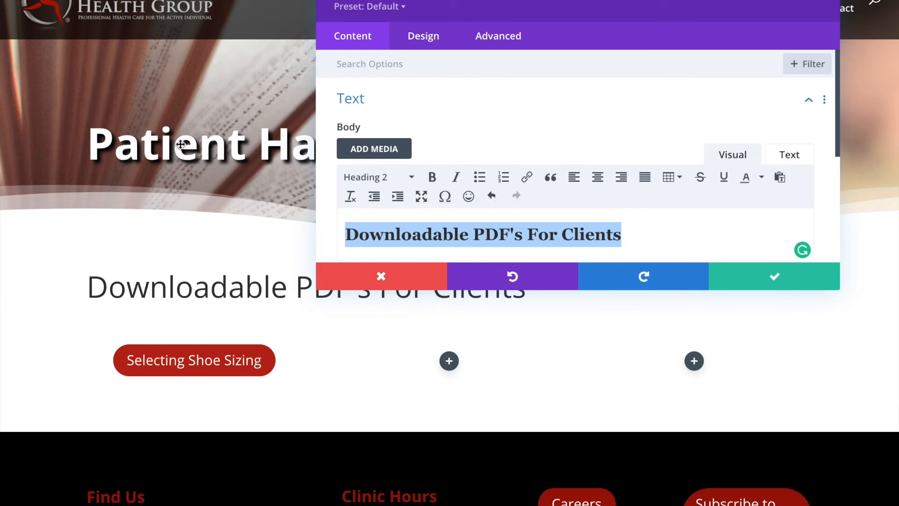
mouse_move(503, 7)
left_mouse_down()
mouse_move(662, 5)
mouse_move(517, 3)
left_mouse_up()
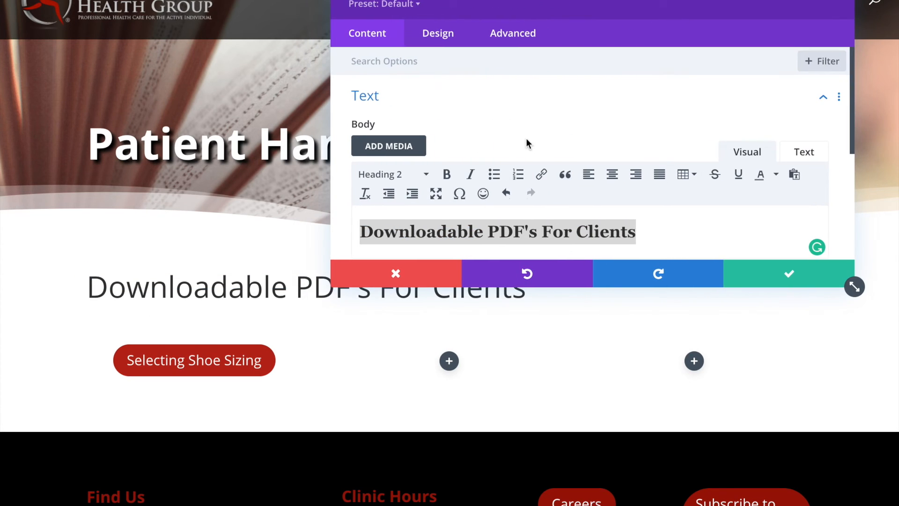
Set the Heading 2 font weight to Semi Bold and centre its text alignment.
left_click(430, 47)
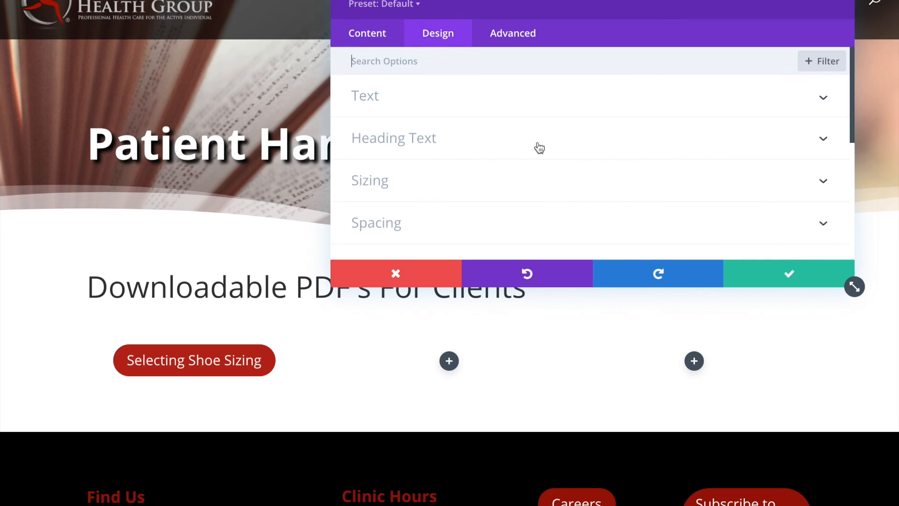
left_click(425, 141)
left_click(488, 104)
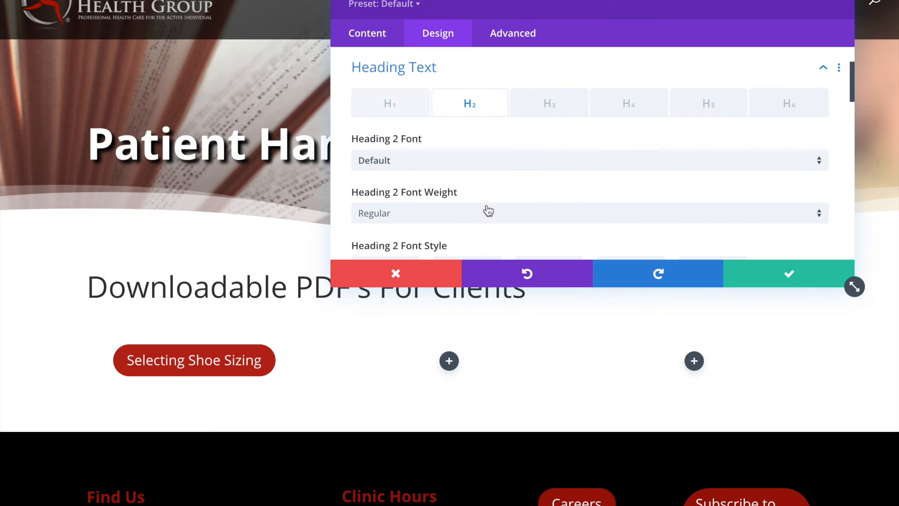
scroll(443, 178, "down", 1)
left_click(441, 192)
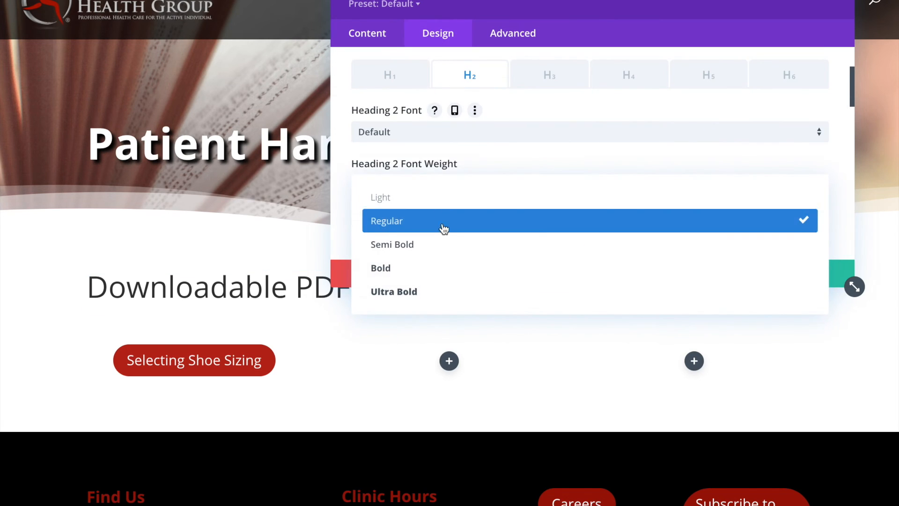
left_click(443, 241)
scroll(539, 206, "down", 2)
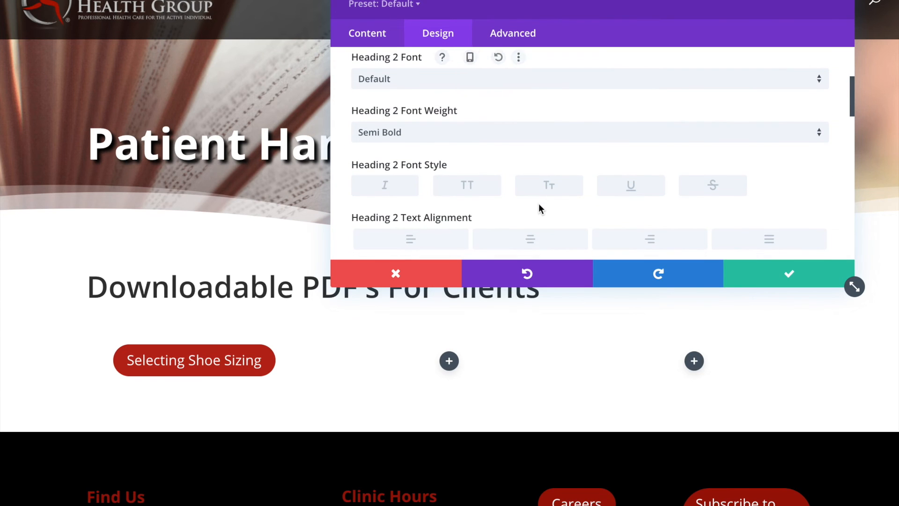
left_click(536, 238)
Shrink the settings window to uncover the heading and set the Heading 2 text size to 25px.
scroll(554, 207, "down", 3)
mouse_move(431, 197)
left_mouse_down()
mouse_move(420, 197)
mouse_move(428, 197)
left_mouse_up()
left_click_drag(855, 287, 776, 191)
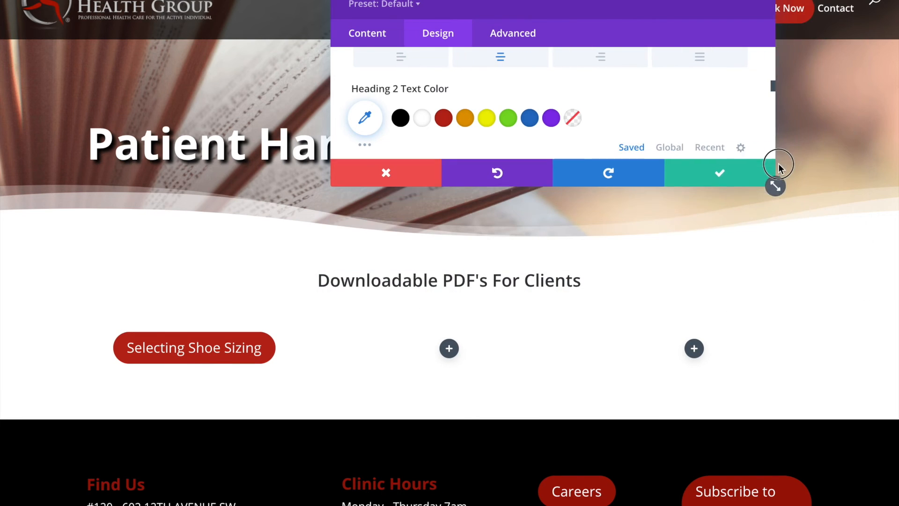
scroll(478, 94, "down", 1)
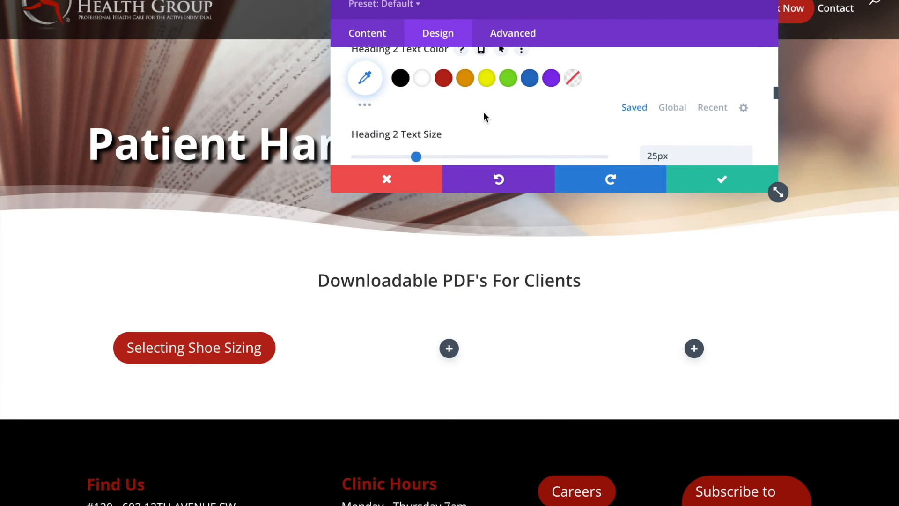
left_click_drag(410, 152, 416, 157)
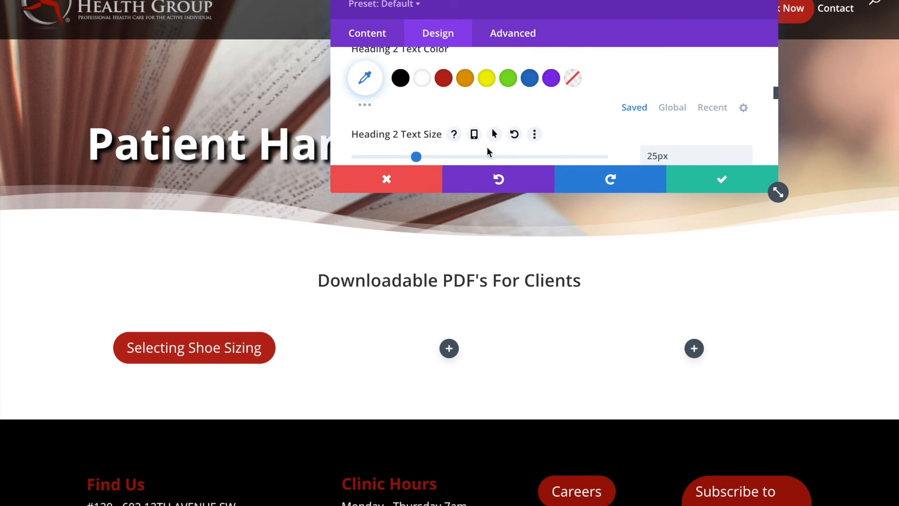
scroll(574, 144, "down", 1)
left_click(413, 125)
mouse_move(413, 126)
left_mouse_down()
mouse_move(391, 126)
mouse_move(415, 125)
left_mouse_up()
Change the "Downloadable PDF's For Clients" text to Heading 3 in the module's body content.
scroll(441, 133, "up", 5)
left_click(356, 33)
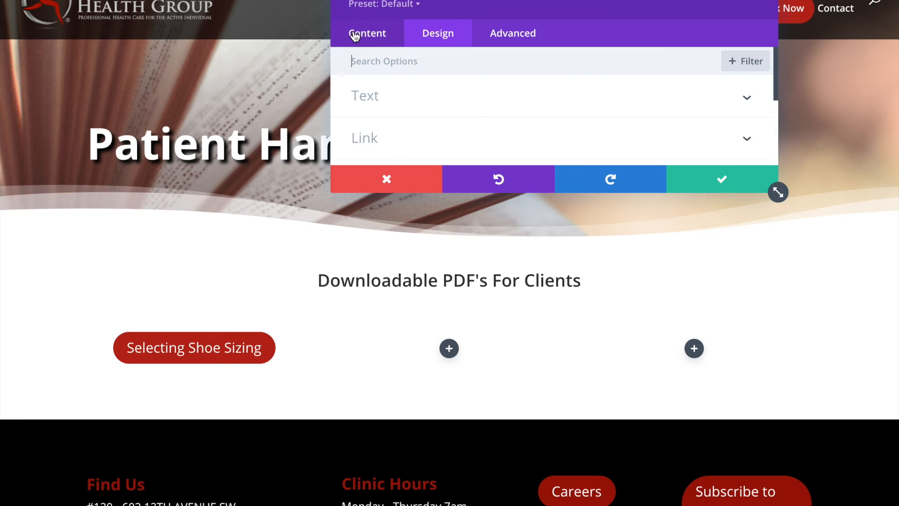
left_click(389, 107)
scroll(427, 131, "down", 5)
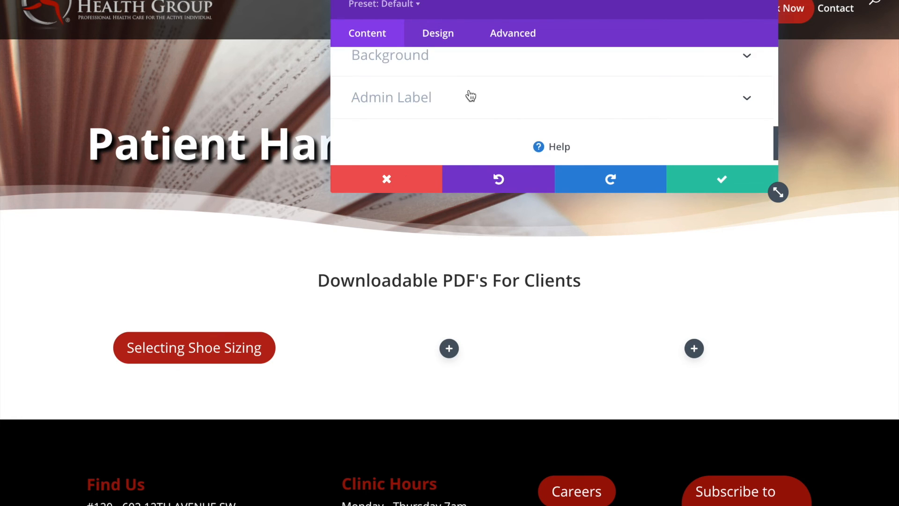
scroll(468, 95, "up", 3)
left_click(473, 113)
triple_click(473, 113)
left_click(392, 57)
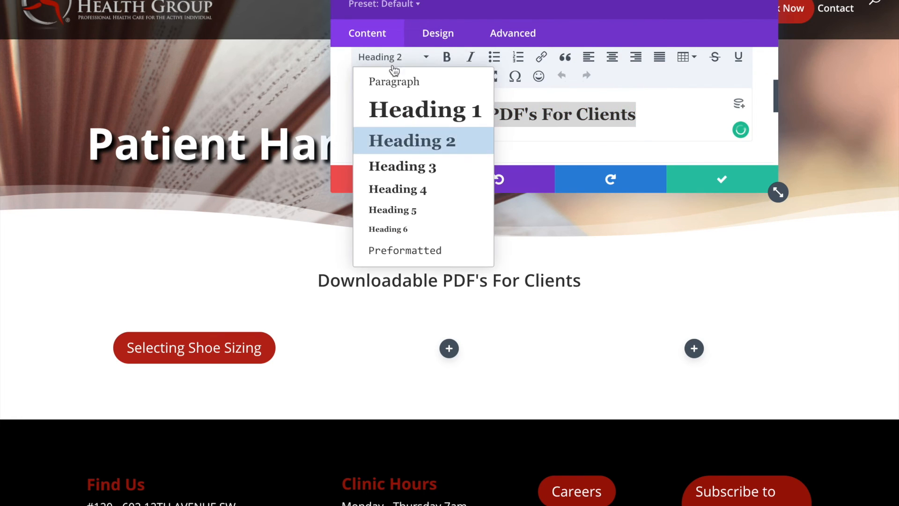
left_click(411, 167)
Set the Heading 3 font weight to Semi Bold and its text alignment to centre.
left_click(434, 36)
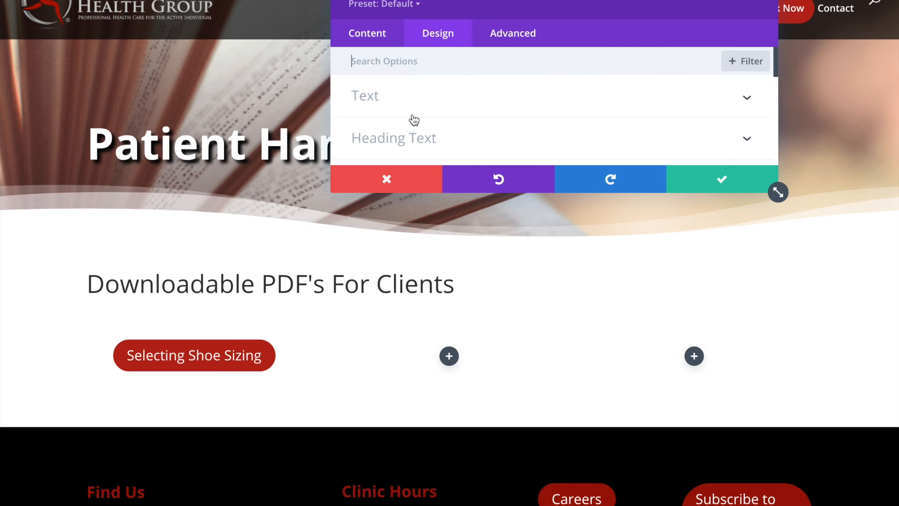
left_click(468, 127)
left_click(582, 106)
left_click(533, 107)
scroll(533, 110, "down", 3)
left_click(508, 134)
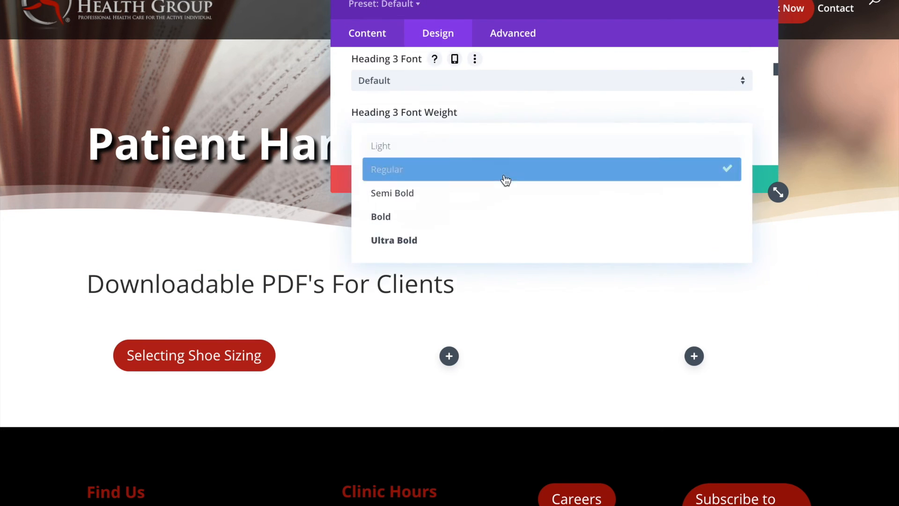
left_click(504, 197)
scroll(510, 163, "down", 1)
scroll(511, 168, "down", 4)
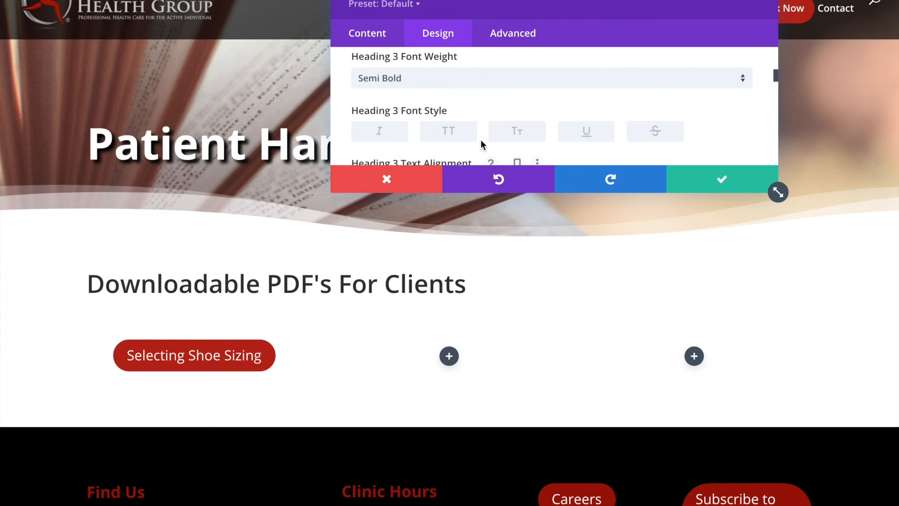
scroll(481, 86, "up", 1)
left_click(506, 73)
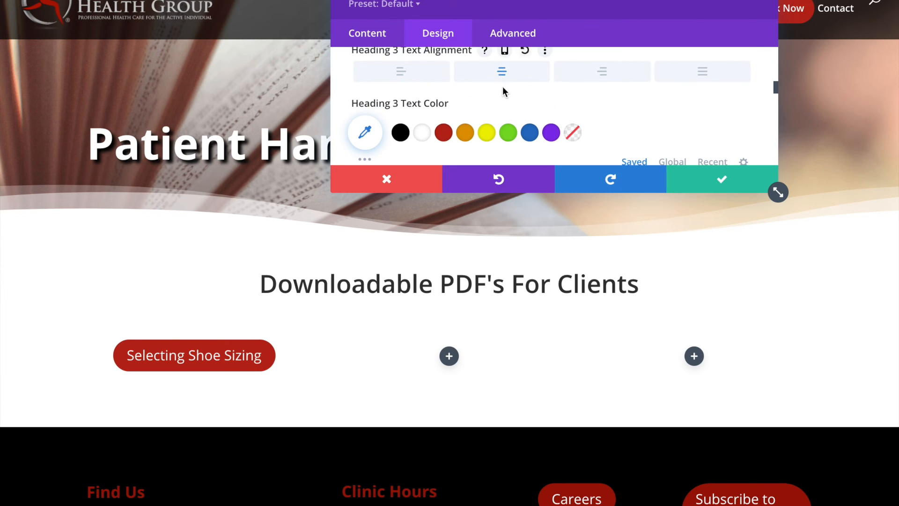
Colour the Heading 3 text red, save the module, and slightly reduce the spacing above the button row.
scroll(476, 91, "down", 2)
left_click_drag(408, 162, 409, 160)
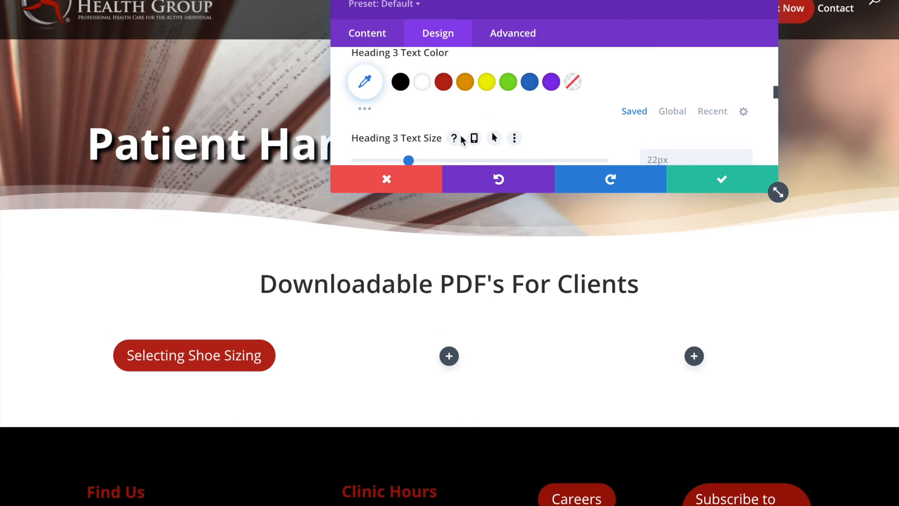
left_click(443, 82)
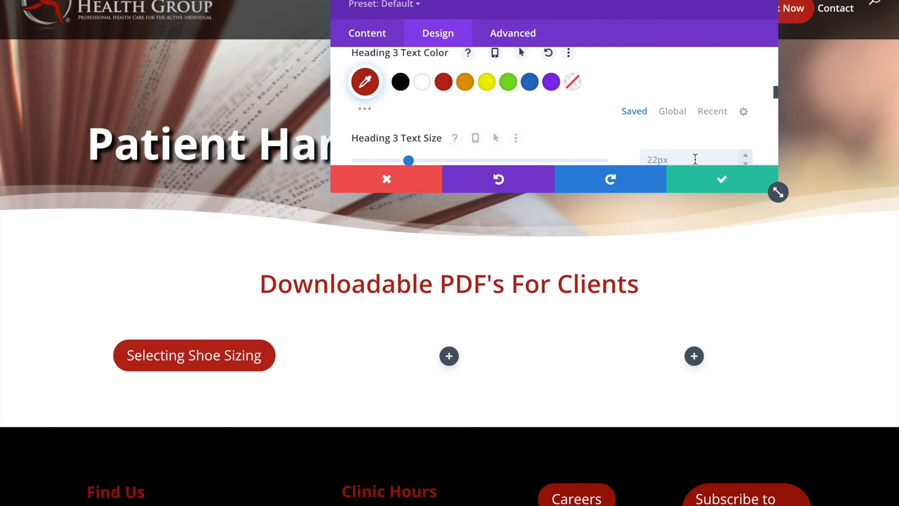
left_click(722, 179)
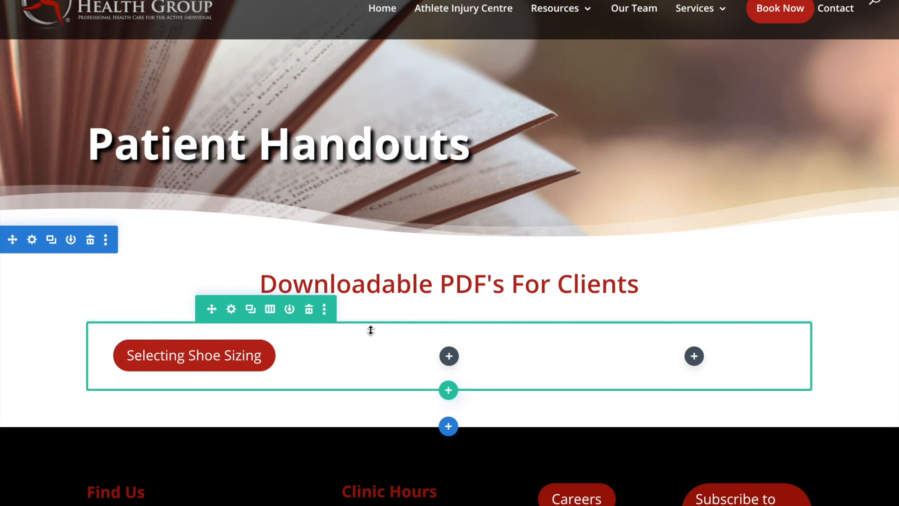
left_click_drag(375, 312, 374, 307)
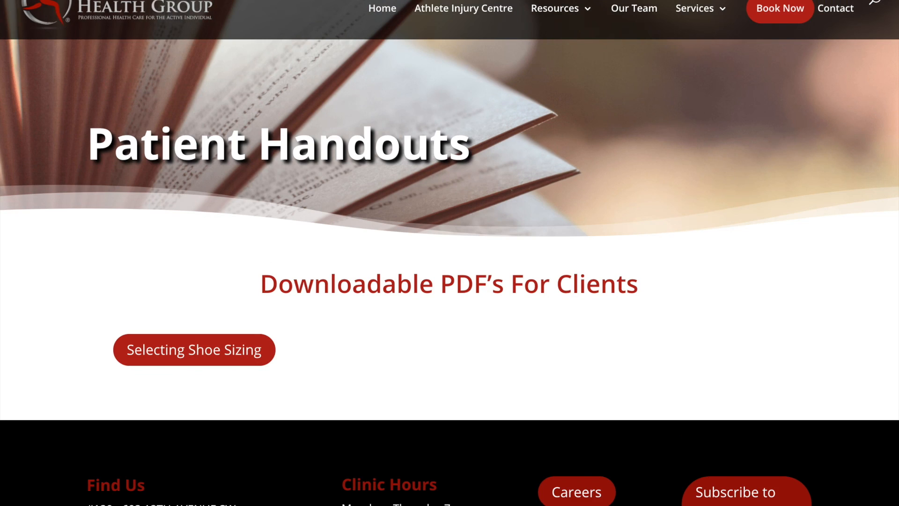
Open the site's menu editor and add the Patient Handouts page to the Main Menu.
mouse_move(56, 0)
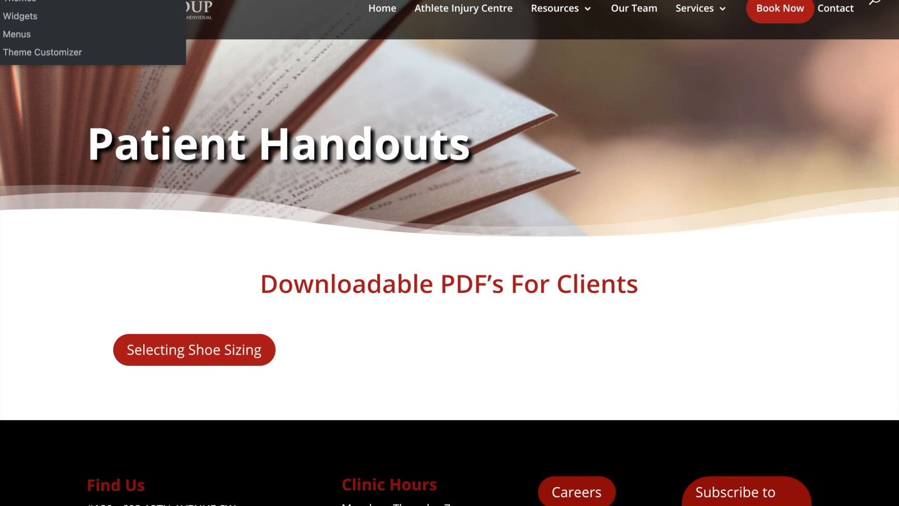
left_click(26, 35)
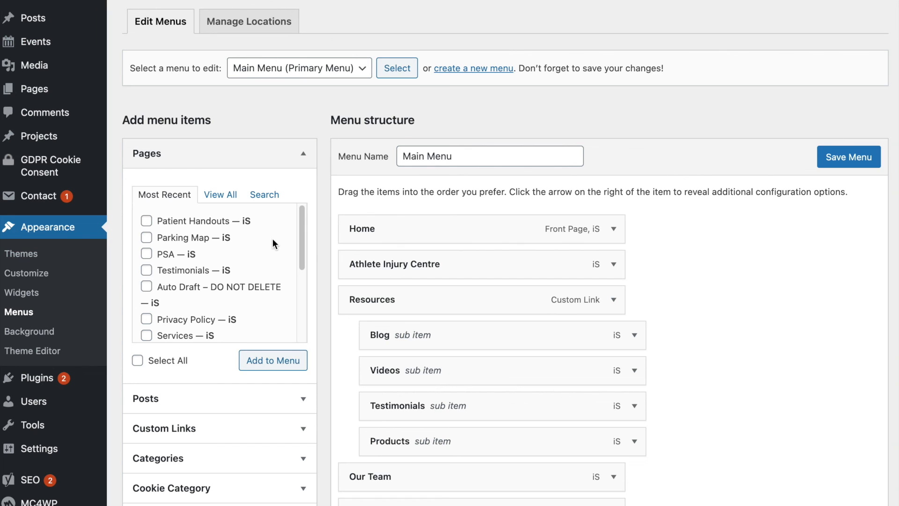
scroll(713, 246, "down", 2)
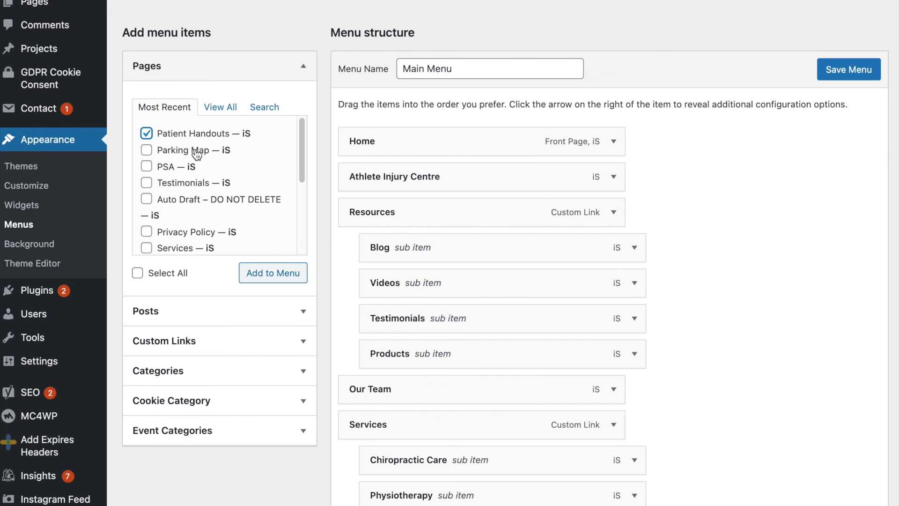
scroll(197, 154, "down", 3)
left_click(273, 275)
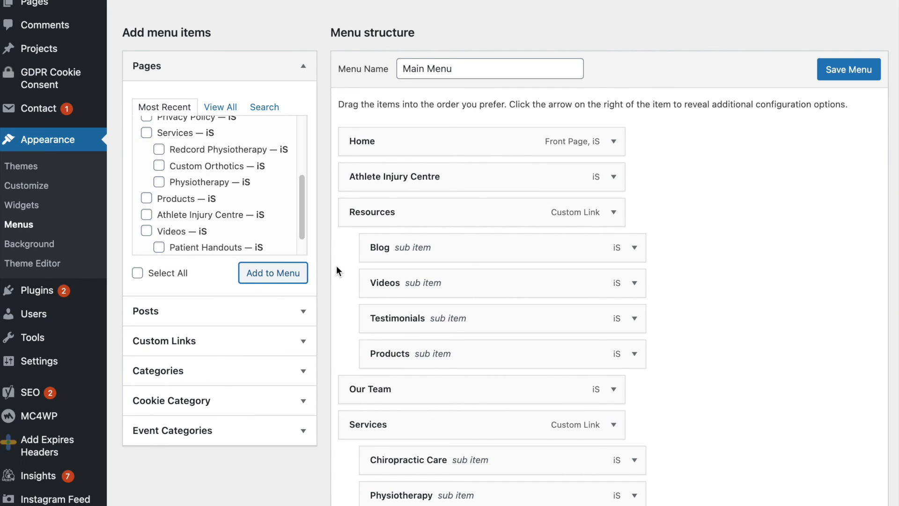
Nest the Patient Handouts item under Resources, directly below Products, and save the Main Menu.
scroll(336, 265, "down", 9)
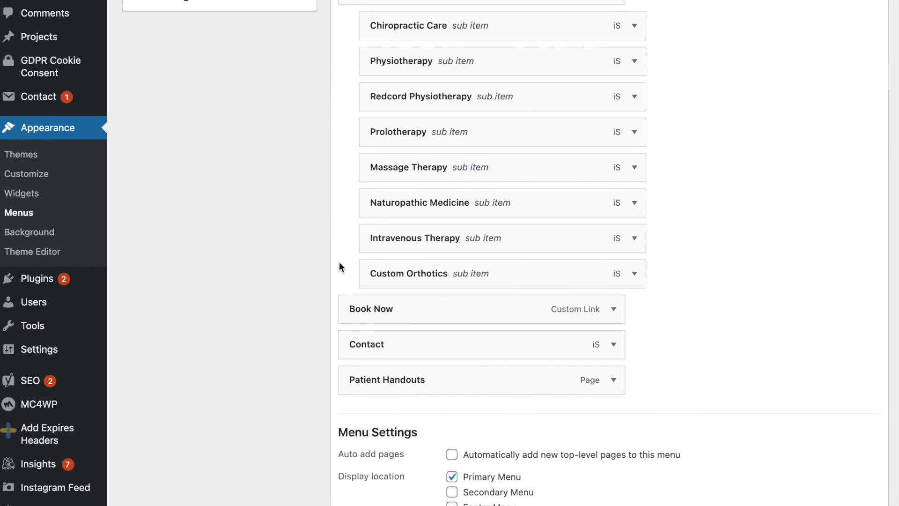
left_click_drag(390, 384, 414, 224)
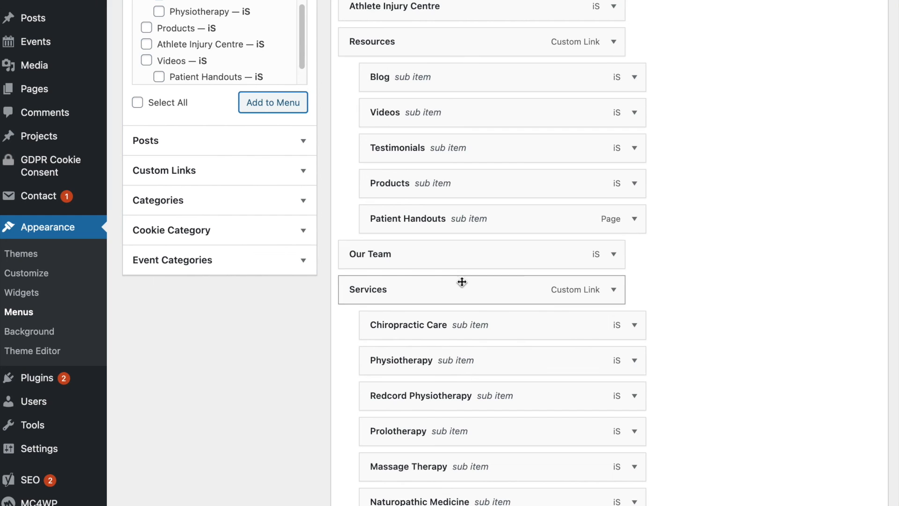
scroll(741, 212, "up", 5)
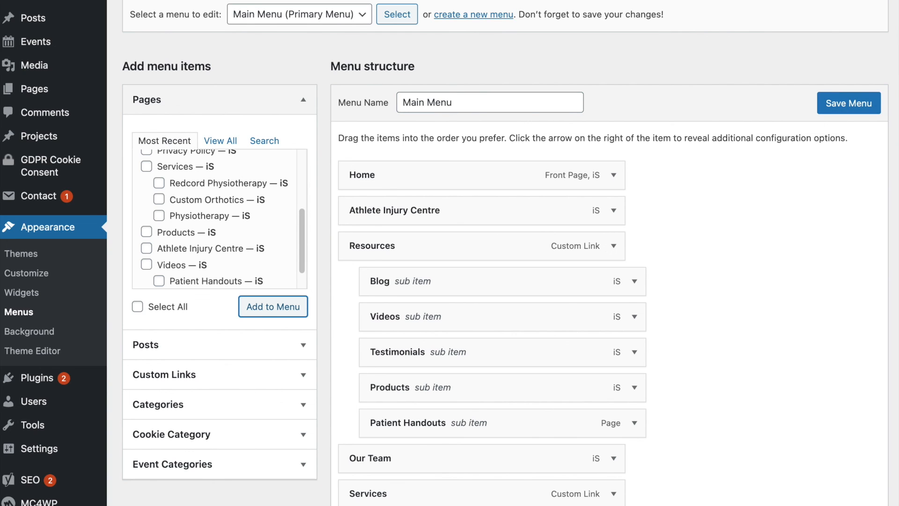
left_click(636, 424)
scroll(564, 400, "down", 5)
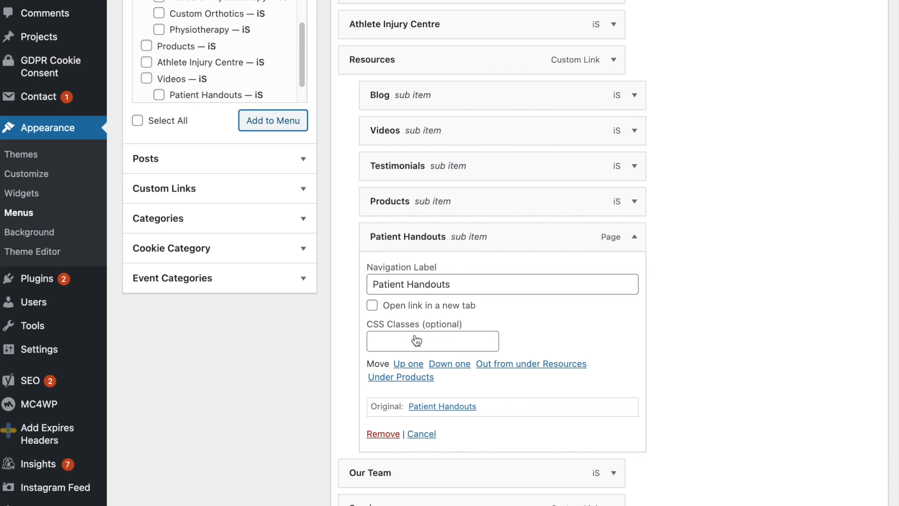
scroll(729, 366, "up", 5)
left_click(851, 164)
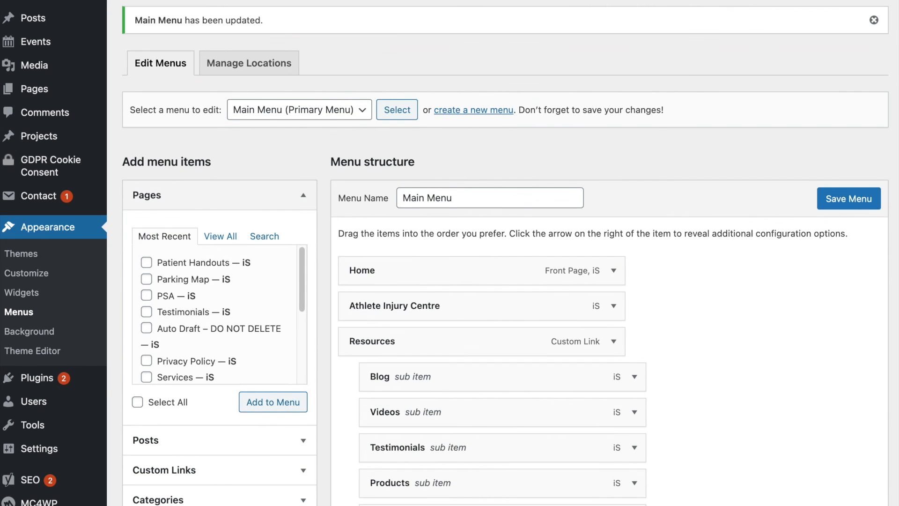
Open the live site's home page and check the entries under Resources in the navigation.
right_click(33, 0)
left_click(70, 0)
left_click(262, 0)
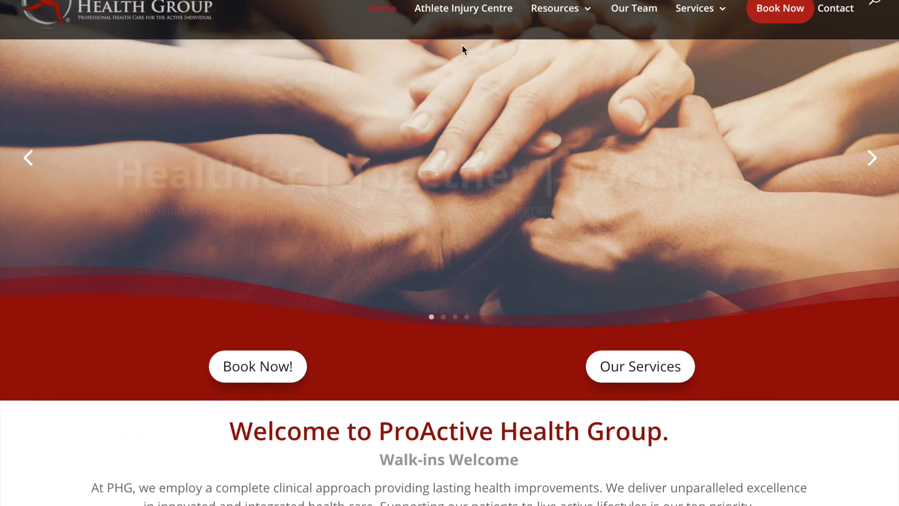
mouse_move(550, 10)
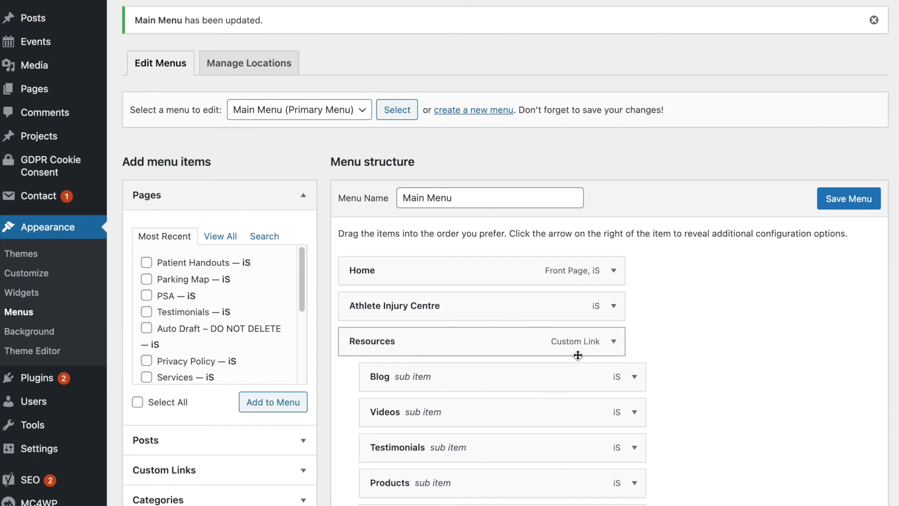
Remove the Patient Handouts sub item from the Main Menu and save the menu.
scroll(577, 299, "down", 4)
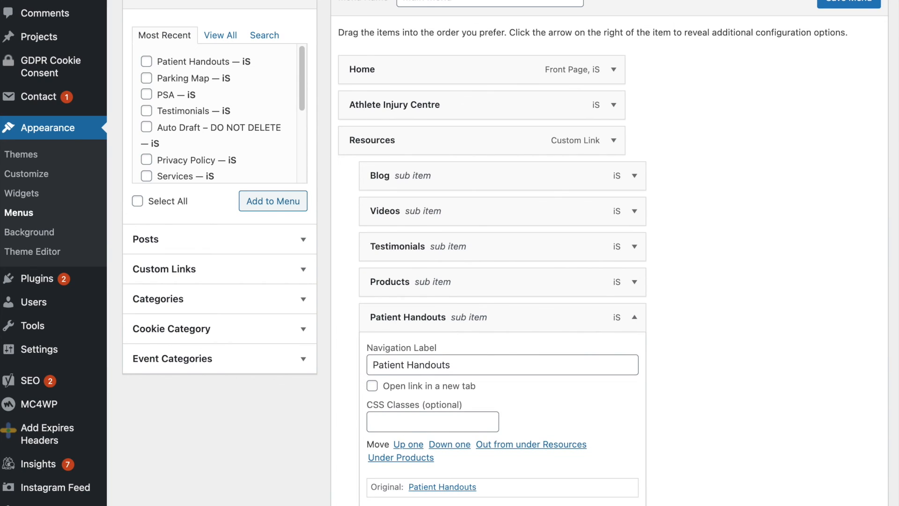
left_click(377, 505)
left_click(856, 3)
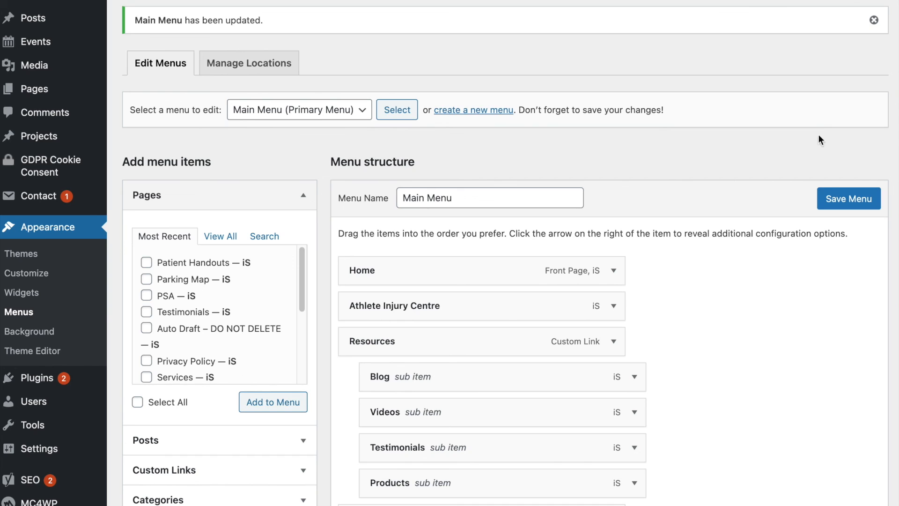
Return to the live home page to recheck its navigation.
mouse_move(803, 1)
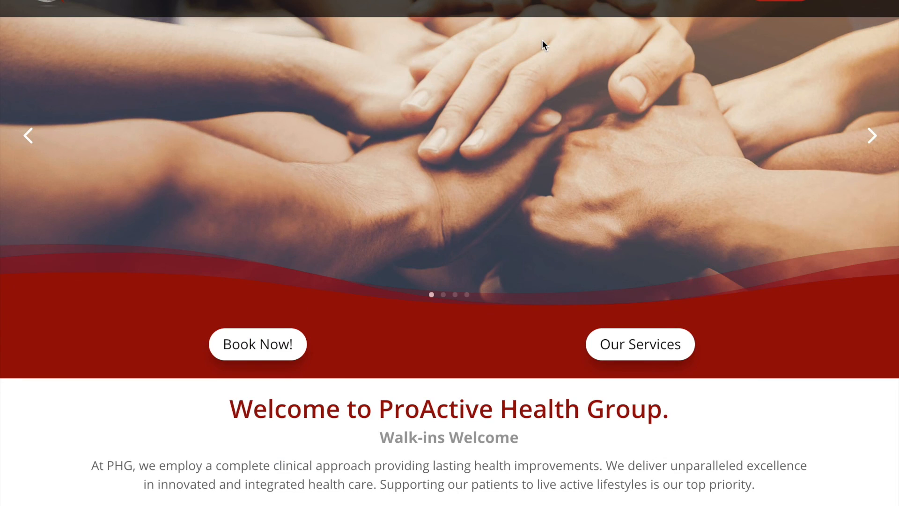
scroll(644, 42, "up", 2)
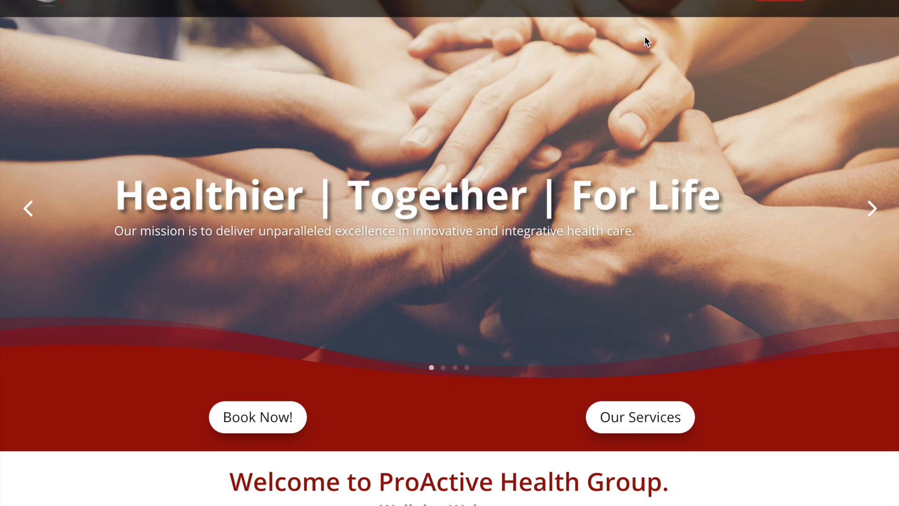